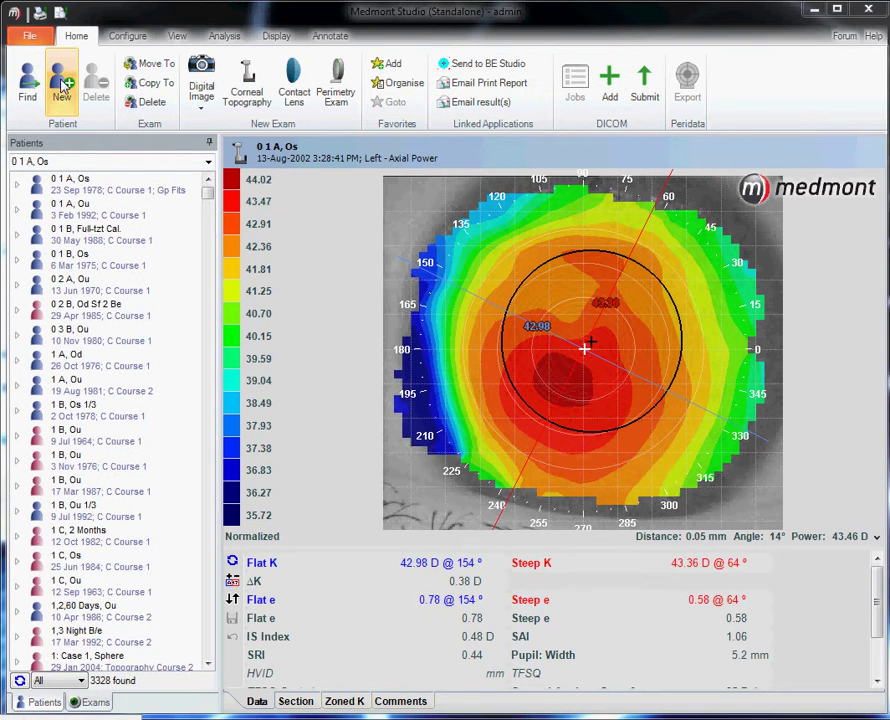
# Start a new patient record titled Mr and enter the patient's last and first names.
pyautogui.click(62, 88)
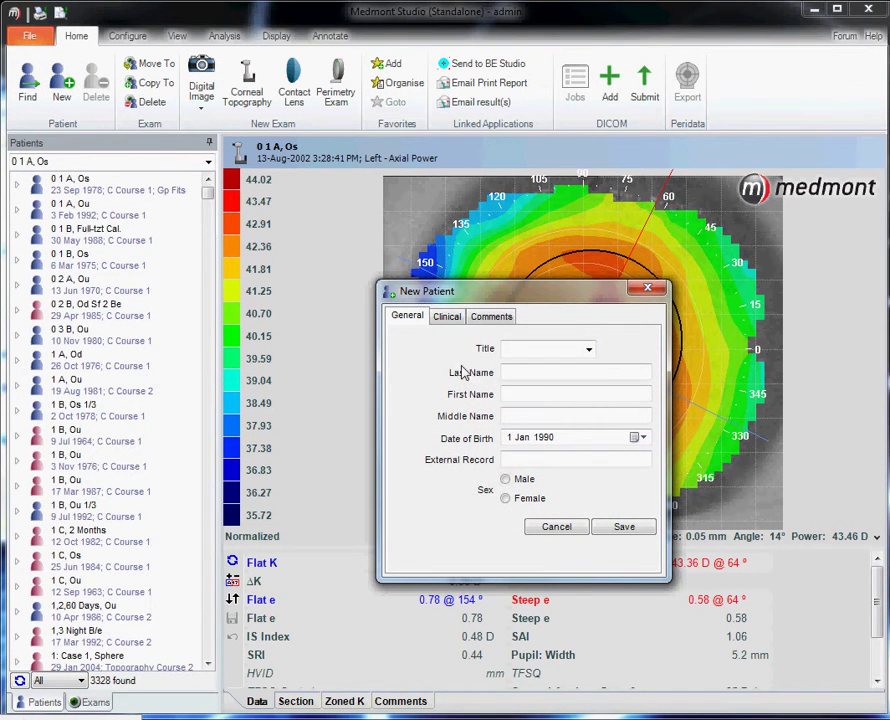
pyautogui.click(589, 349)
pyautogui.click(540, 363)
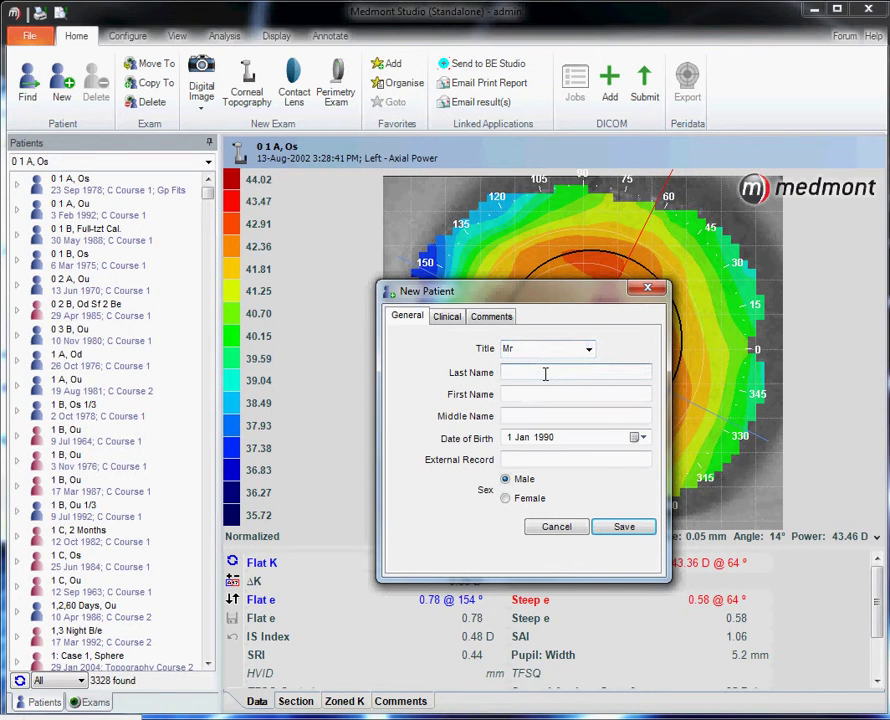
pyautogui.click(545, 373)
pyautogui.write('0 1 abcde')
pyautogui.press('Tab')
pyautogui.write('John')
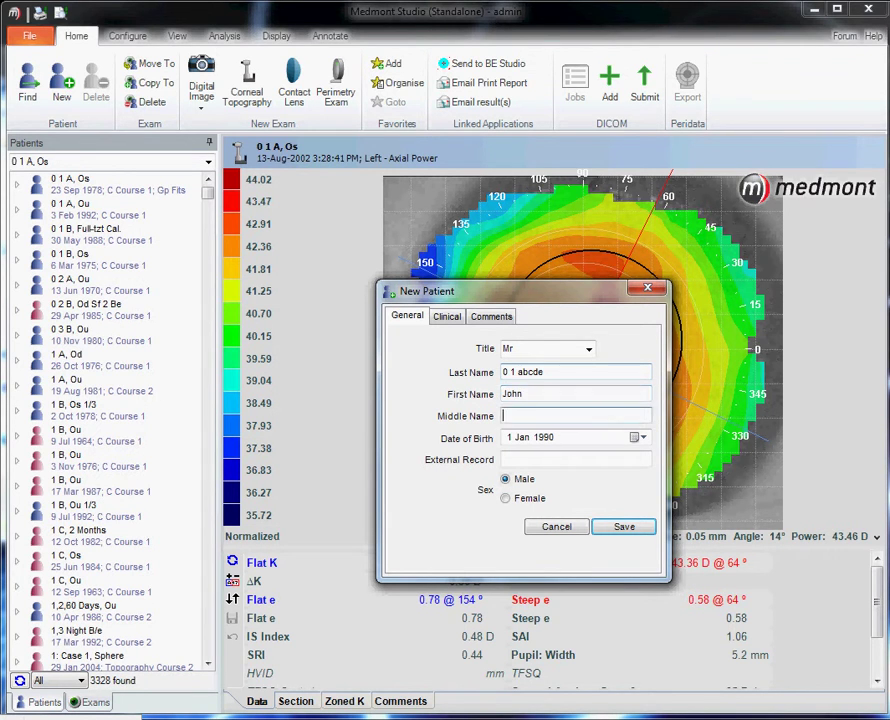
pyautogui.click(515, 415)
pyautogui.press('Tab')
pyautogui.press('Tab')
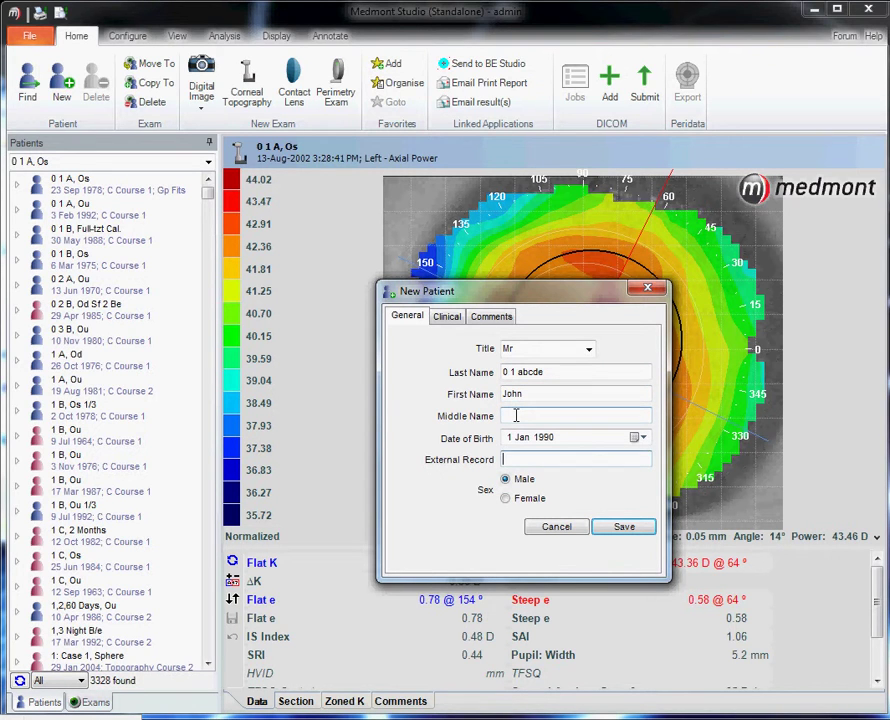
pyautogui.hotkey('shift', 'Tab')
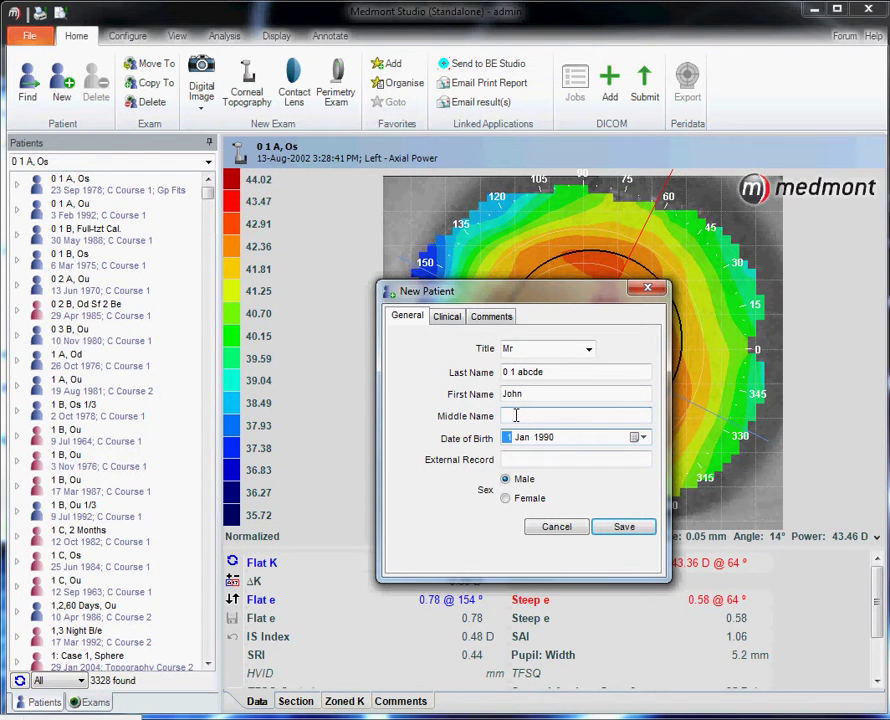
pyautogui.press('Right')
pyautogui.press('Left')
pyautogui.write('8')
pyautogui.press('Right')
pyautogui.write('7')
pyautogui.press('Right')
pyautogui.write('1985')
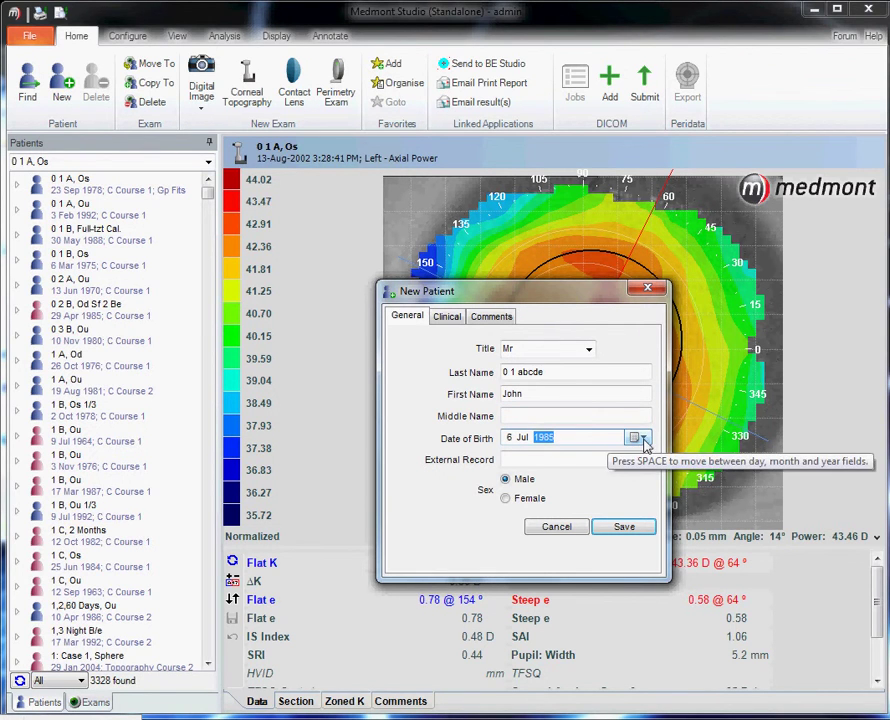
pyautogui.click(640, 439)
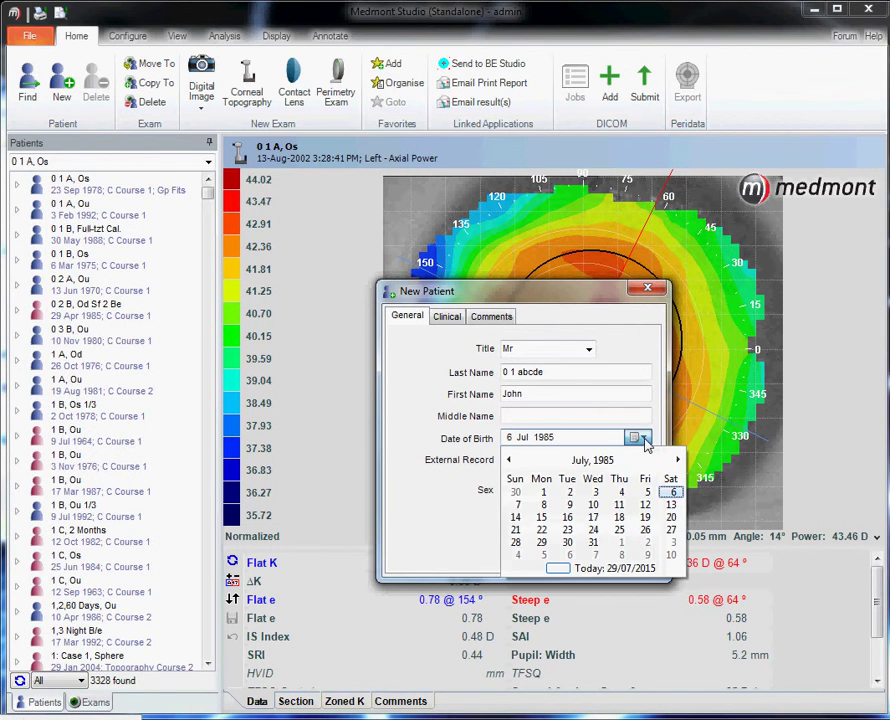
pyautogui.click(512, 462)
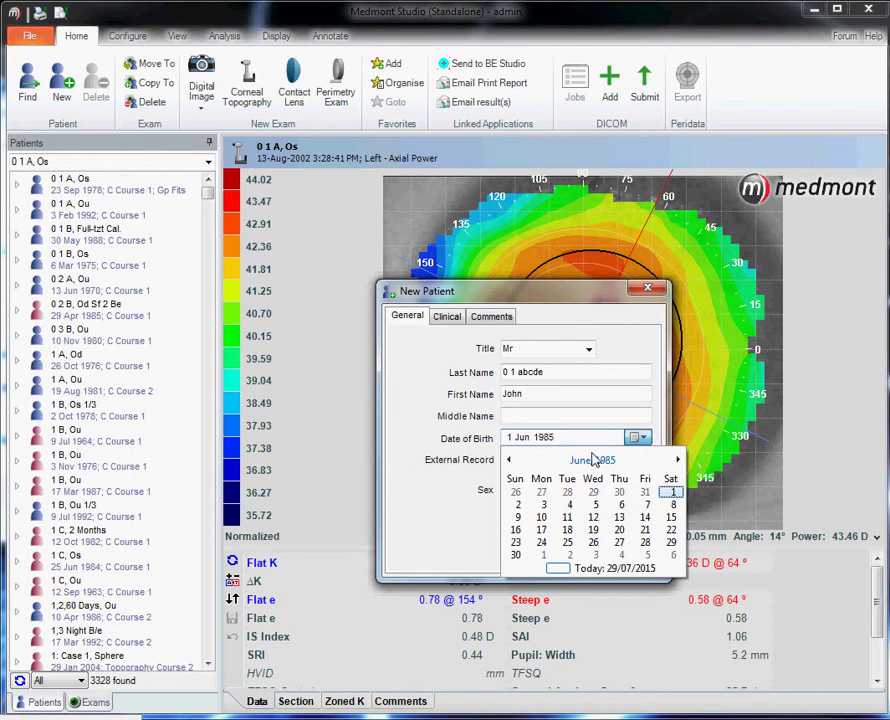
pyautogui.click(593, 530)
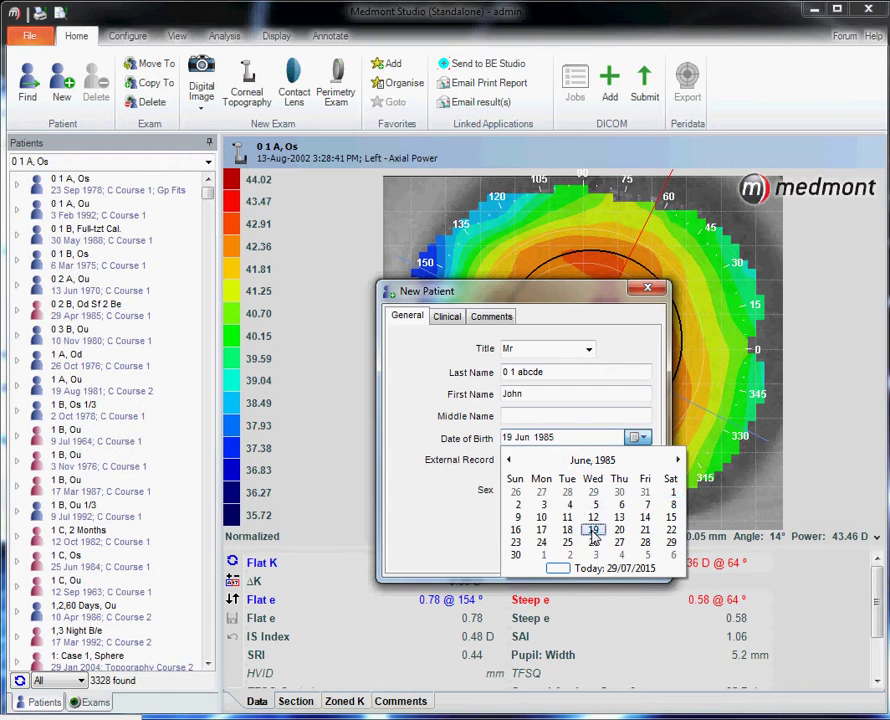
# Leave the Clinical tab's Procedures and Conditions lists unselected and show the empty Comments page.
pyautogui.click(449, 317)
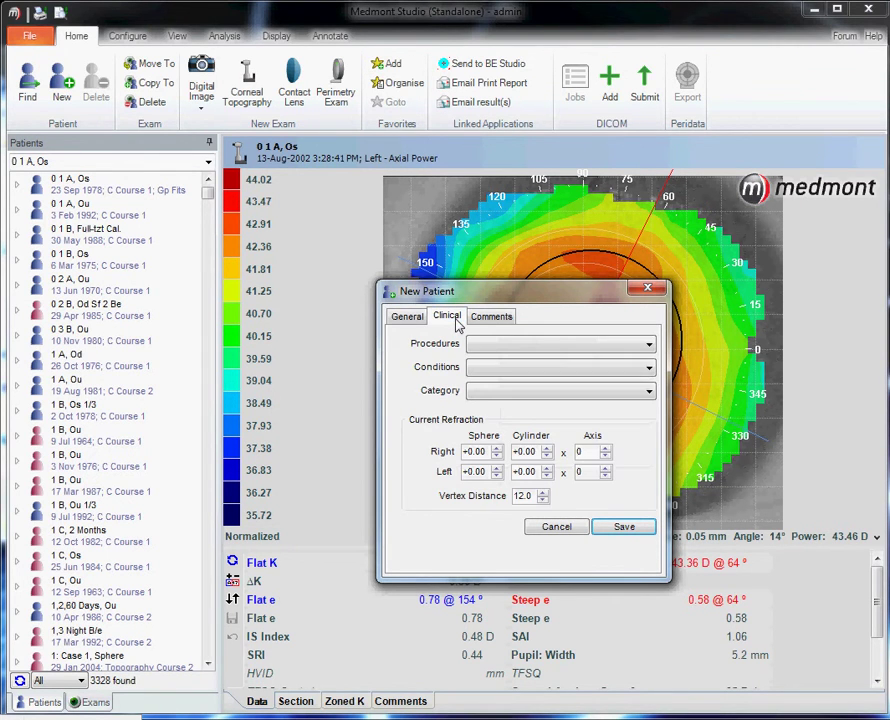
pyautogui.click(501, 343)
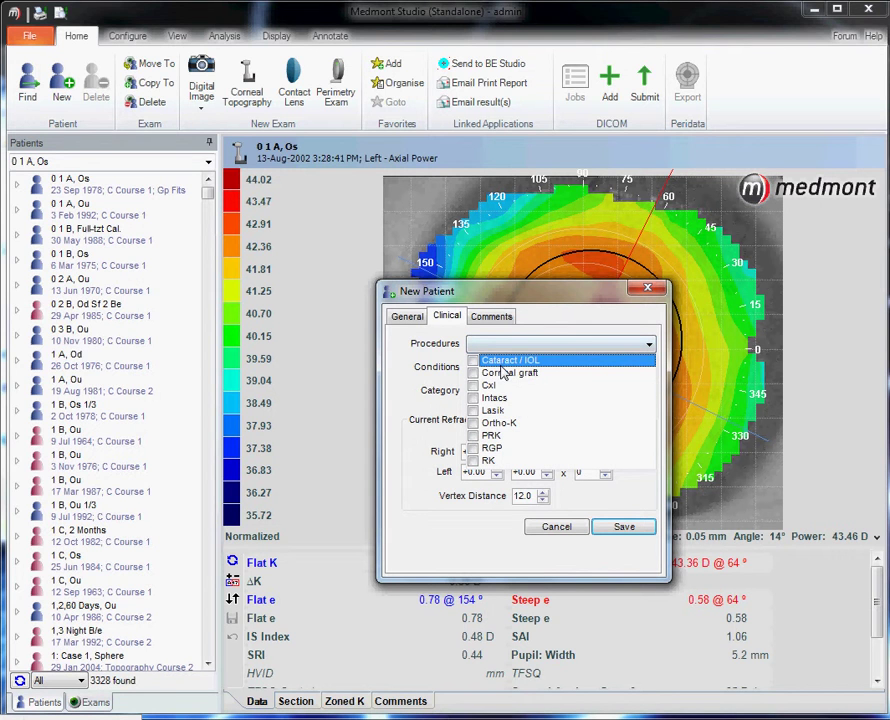
pyautogui.click(456, 372)
pyautogui.click(491, 372)
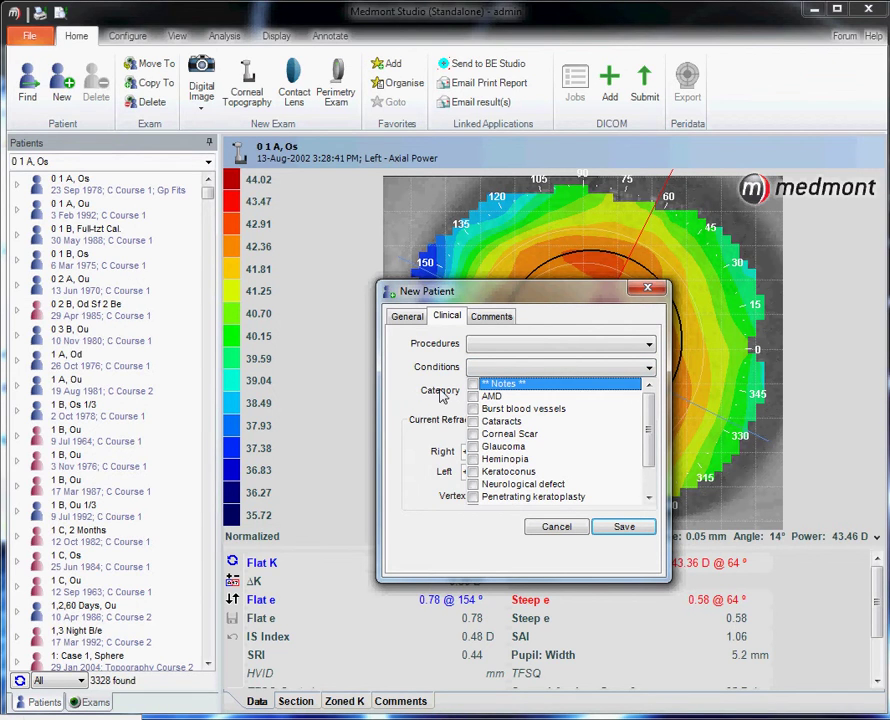
pyautogui.click(441, 396)
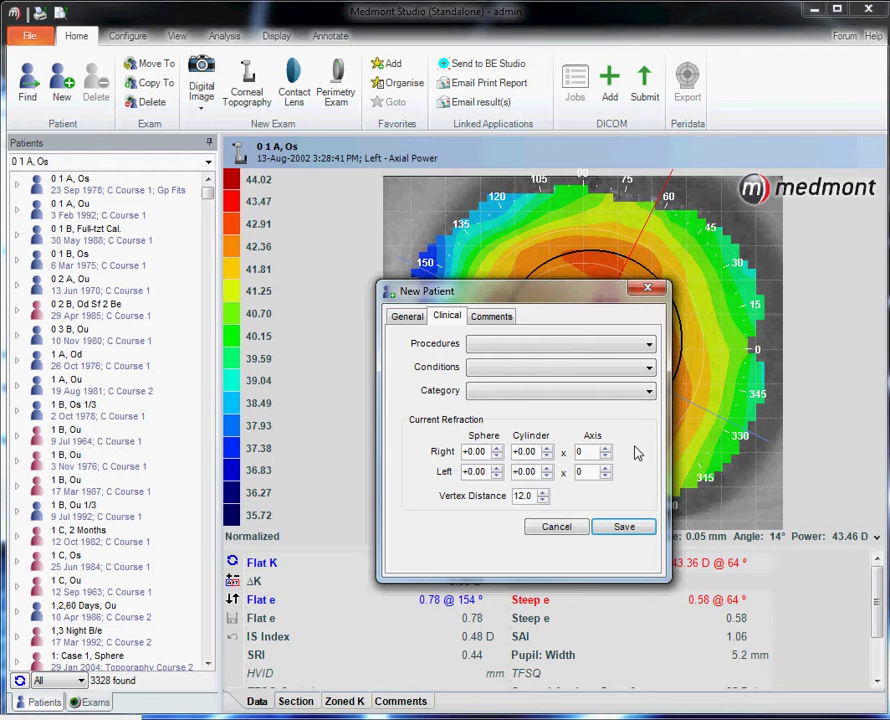
pyautogui.click(500, 320)
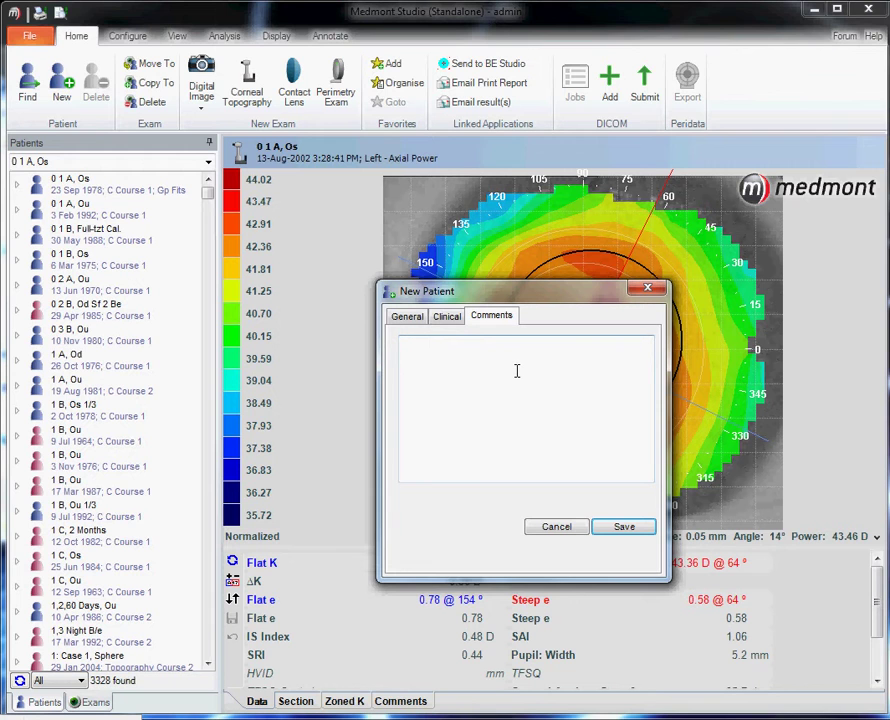
# Save the new patient from the General tab and glance at the recent patients list.
pyautogui.click(407, 318)
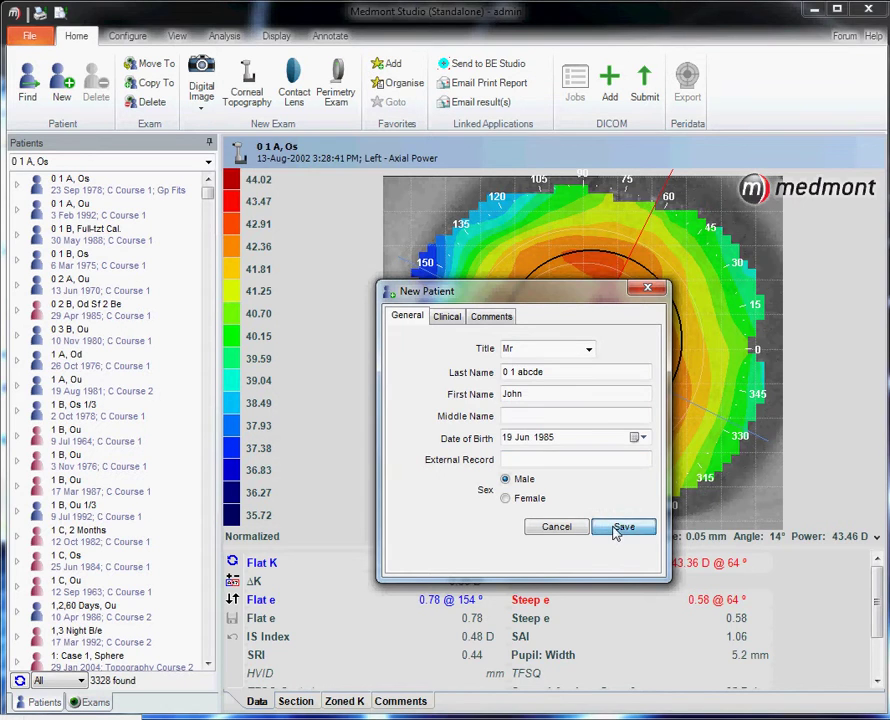
pyautogui.click(620, 527)
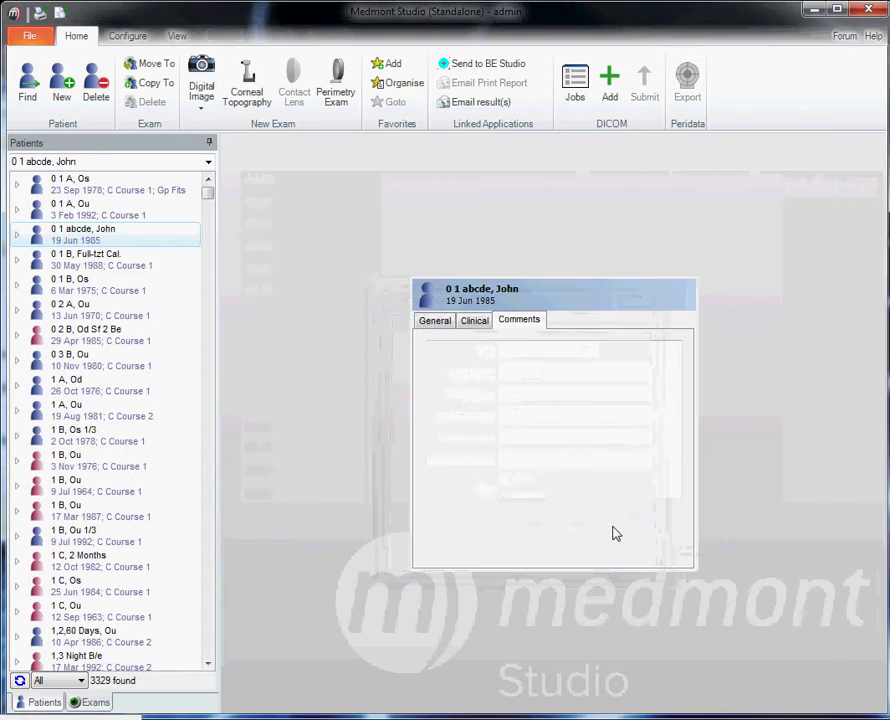
pyautogui.click(208, 163)
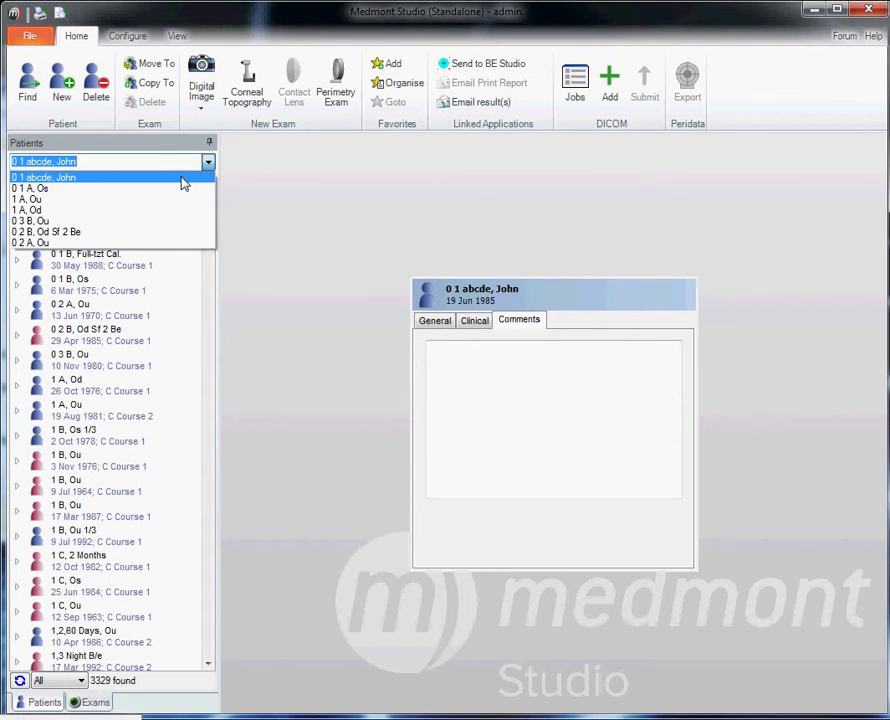
pyautogui.click(33, 88)
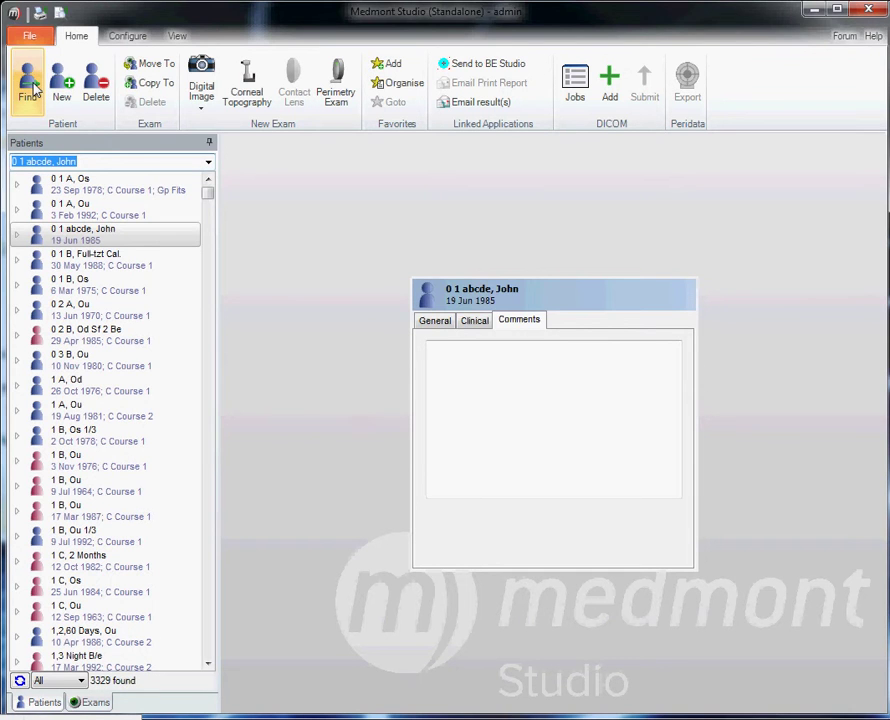
pyautogui.click(33, 88)
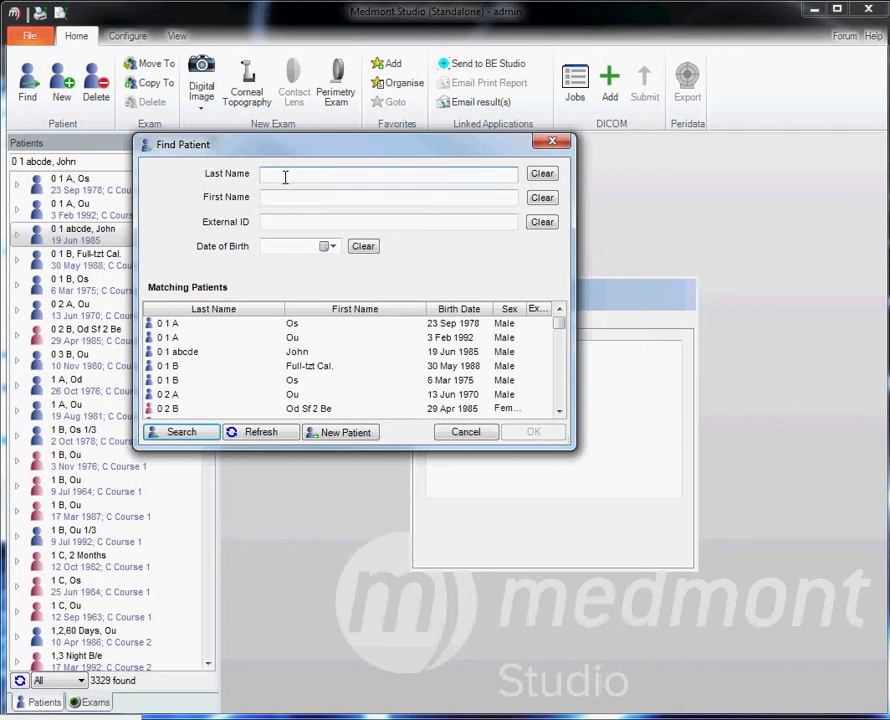
pyautogui.write('0 1*')
pyautogui.click(190, 432)
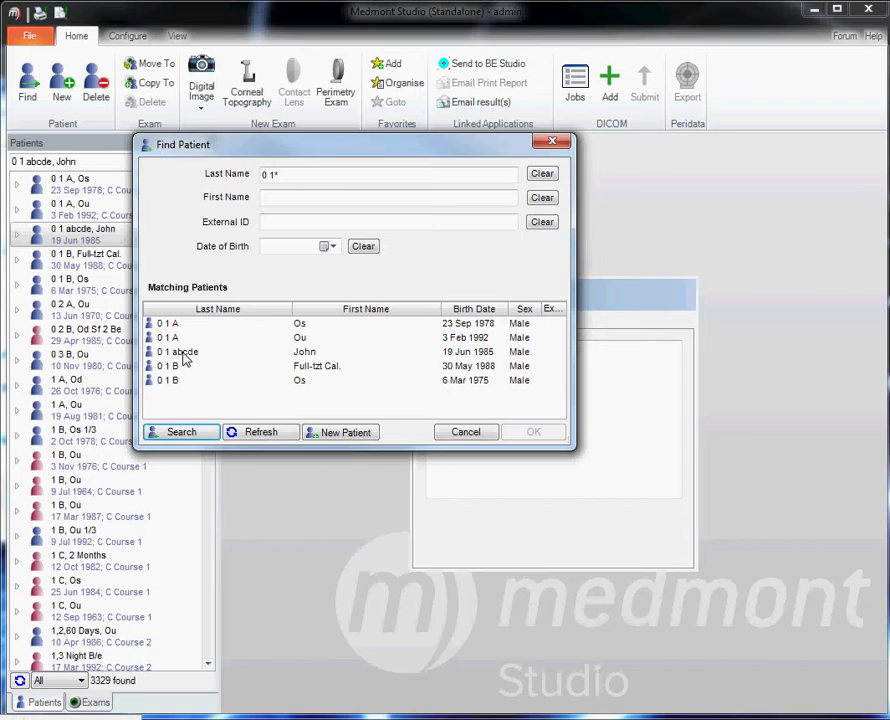
pyautogui.doubleClick(183, 355)
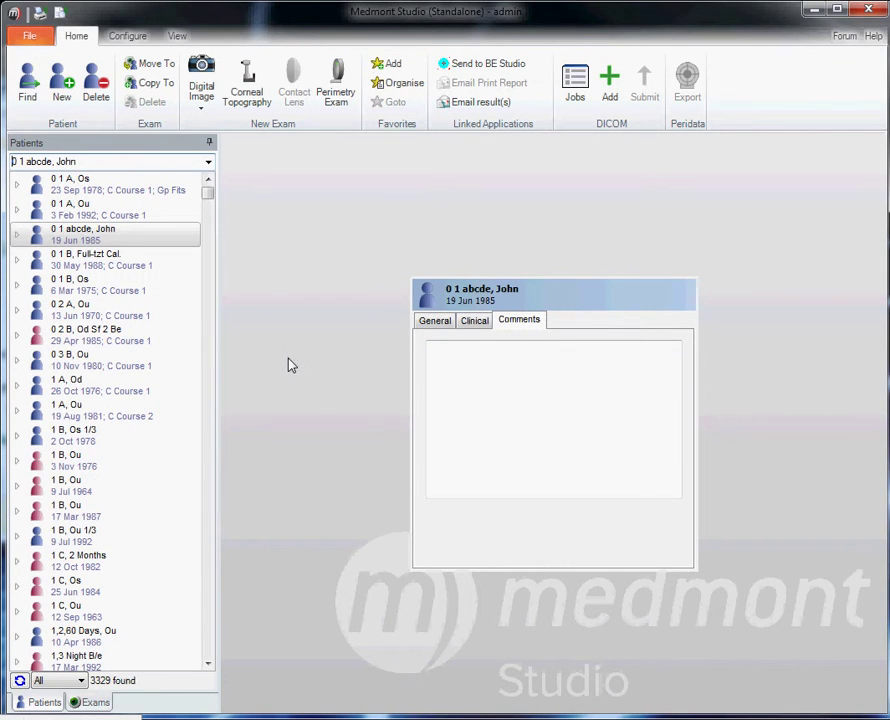
# Set the patient list display to One, then reopen the display options.
pyautogui.click(80, 683)
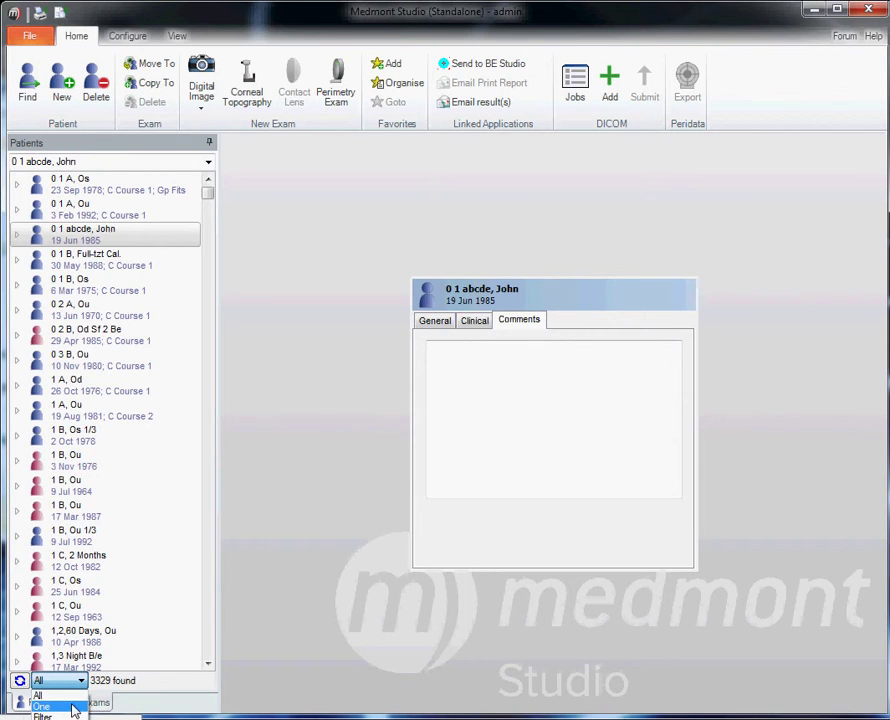
pyautogui.click(41, 706)
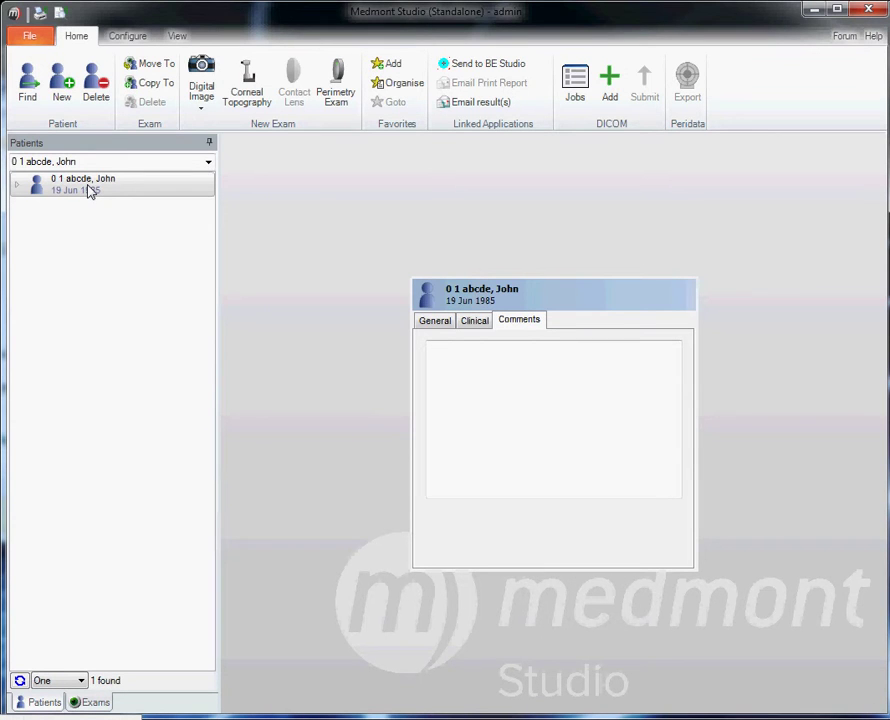
pyautogui.click(81, 681)
# Cancel the Patient Filter without setting criteria and switch the list display back to All.
pyautogui.click(40, 714)
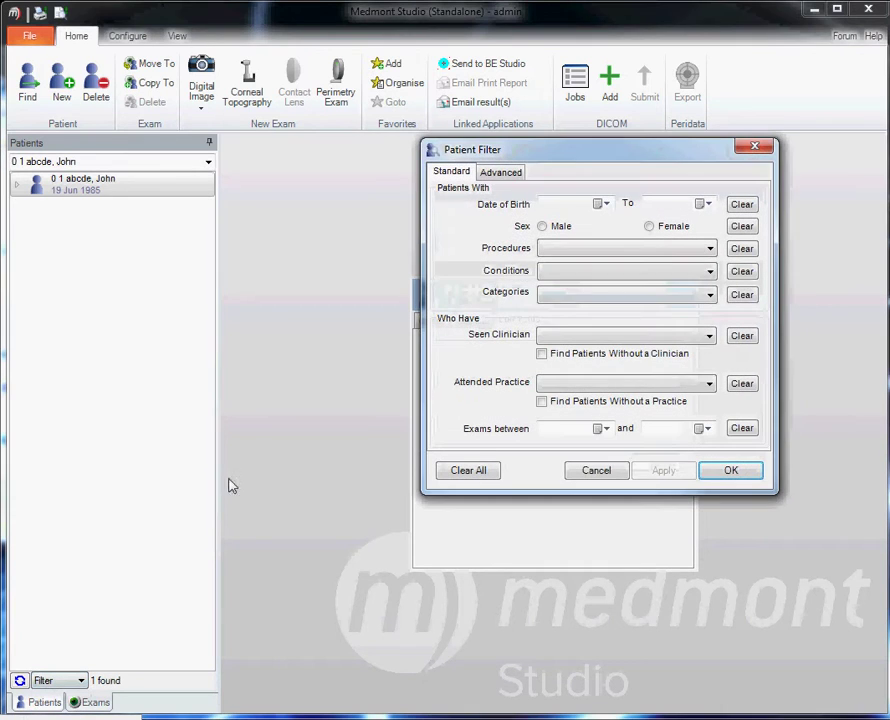
pyautogui.click(575, 250)
pyautogui.click(477, 260)
pyautogui.click(555, 270)
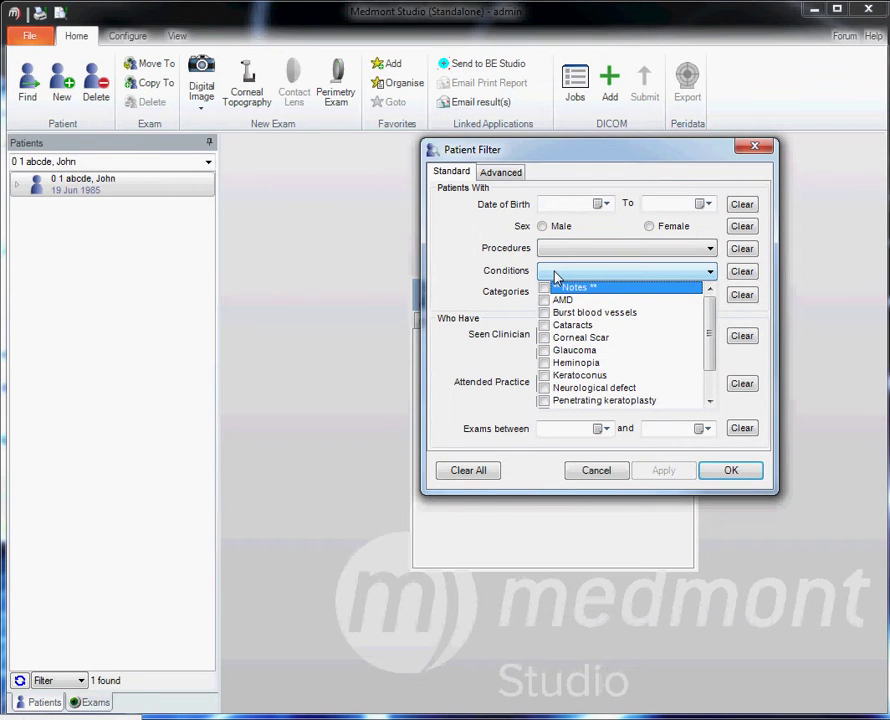
pyautogui.click(597, 471)
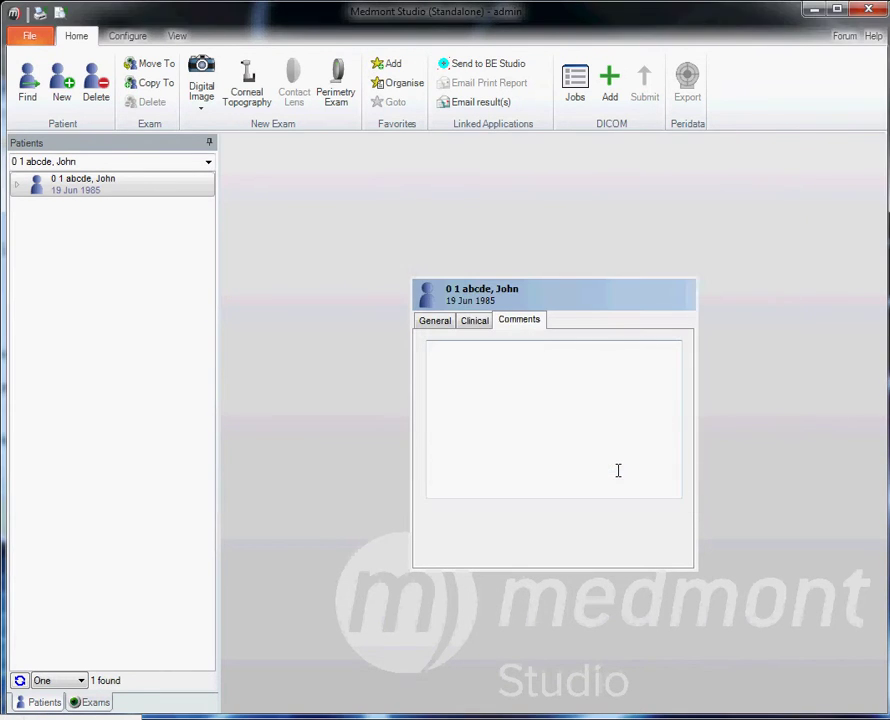
pyautogui.click(76, 681)
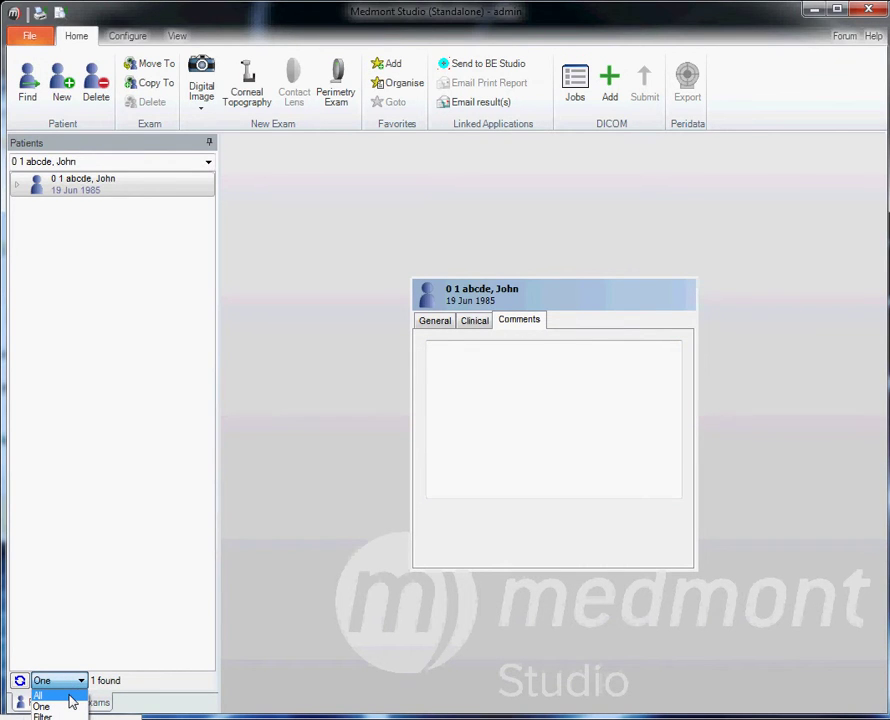
pyautogui.click(70, 696)
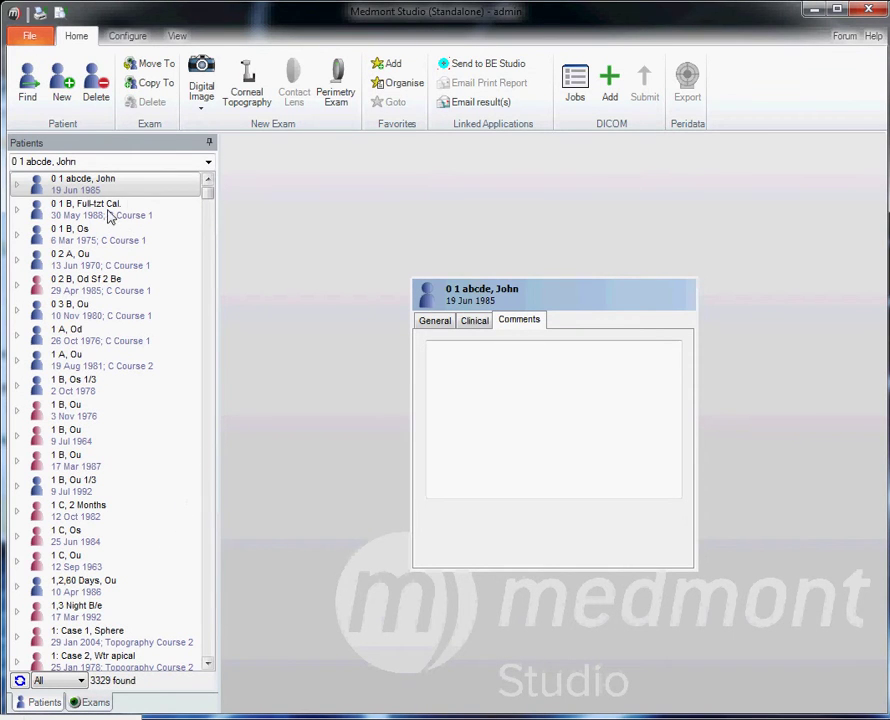
# Expand the test patient's exams and display the four 13-Aug-2002 axial power maps together.
pyautogui.click(210, 188)
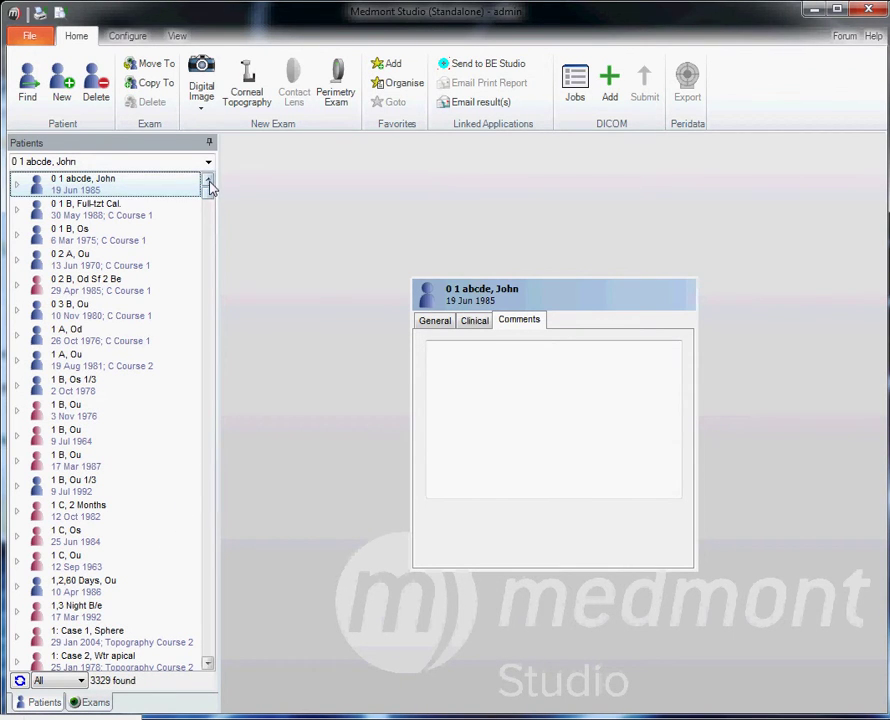
pyautogui.click(208, 181)
pyautogui.click(208, 181)
pyautogui.doubleClick(105, 183)
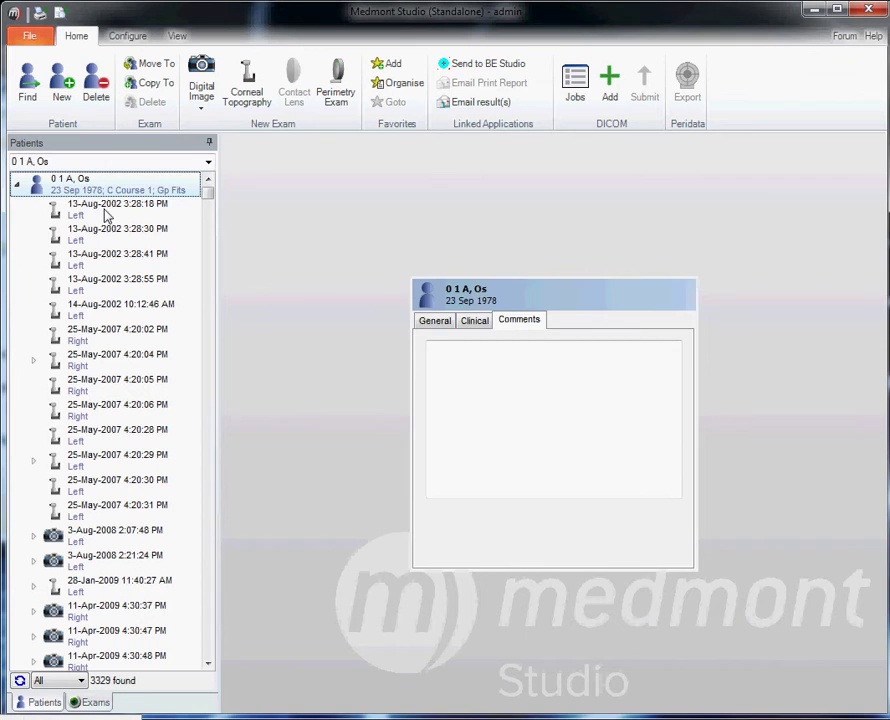
pyautogui.moveTo(108, 215); pyautogui.dragTo(112, 282)
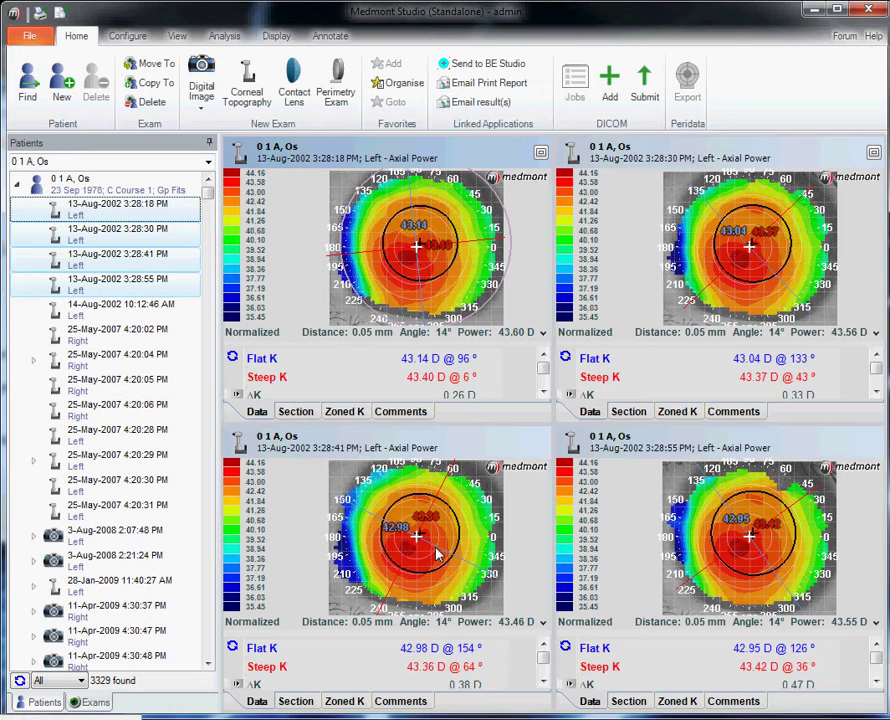
# Give the 13-Aug-2002 3:28:41 PM exam the Baseline category.
pyautogui.click(124, 256)
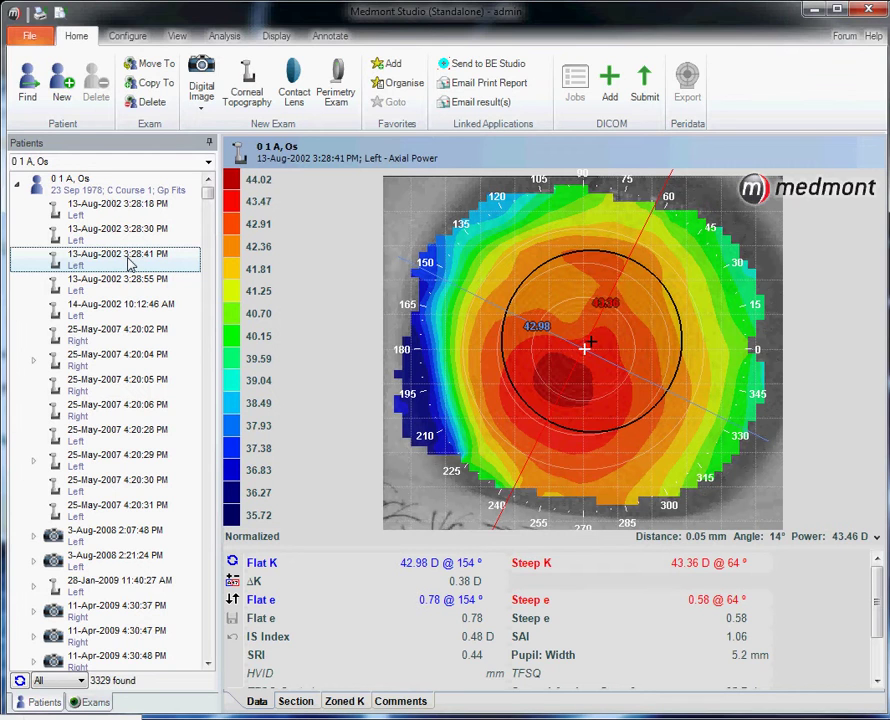
pyautogui.rightClick(128, 262)
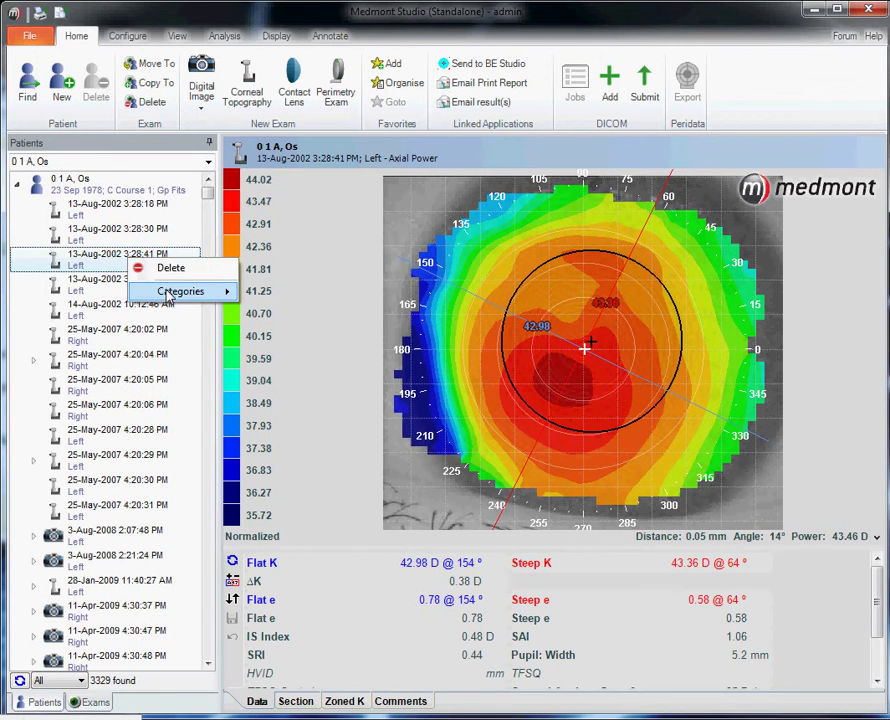
pyautogui.moveTo(168, 294)
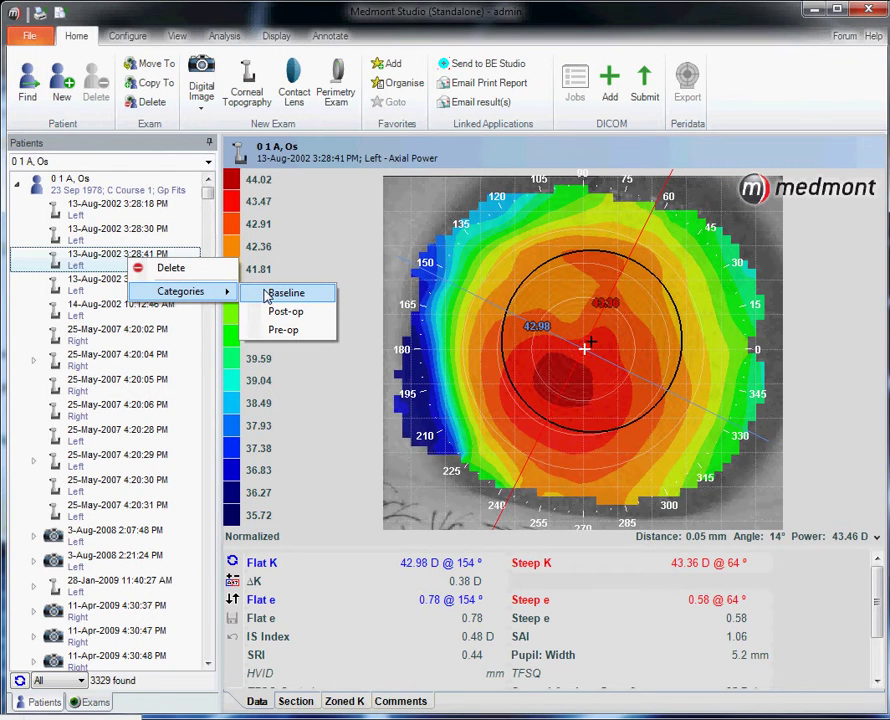
pyautogui.click(267, 293)
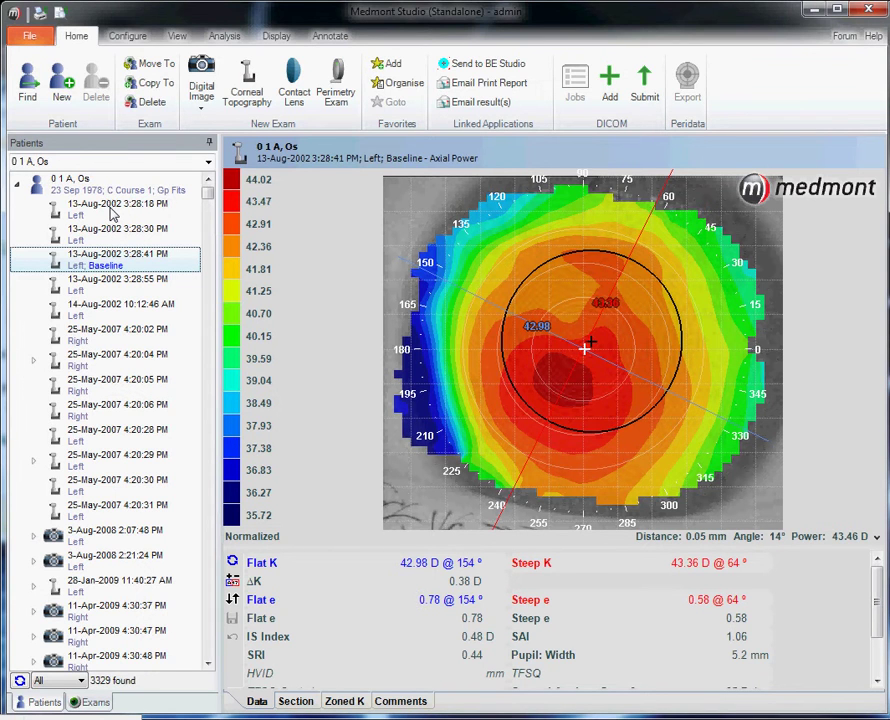
# Select the four 13-Aug-2002 exams plus the 14-Aug-2002 exam together.
pyautogui.moveTo(113, 213); pyautogui.dragTo(108, 283)
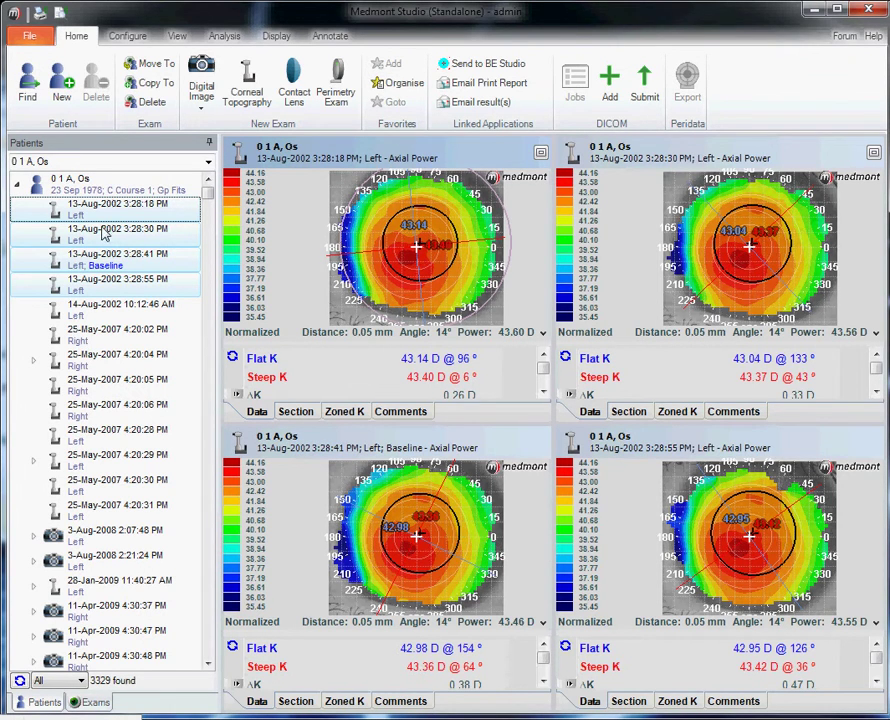
pyautogui.click(91, 316)
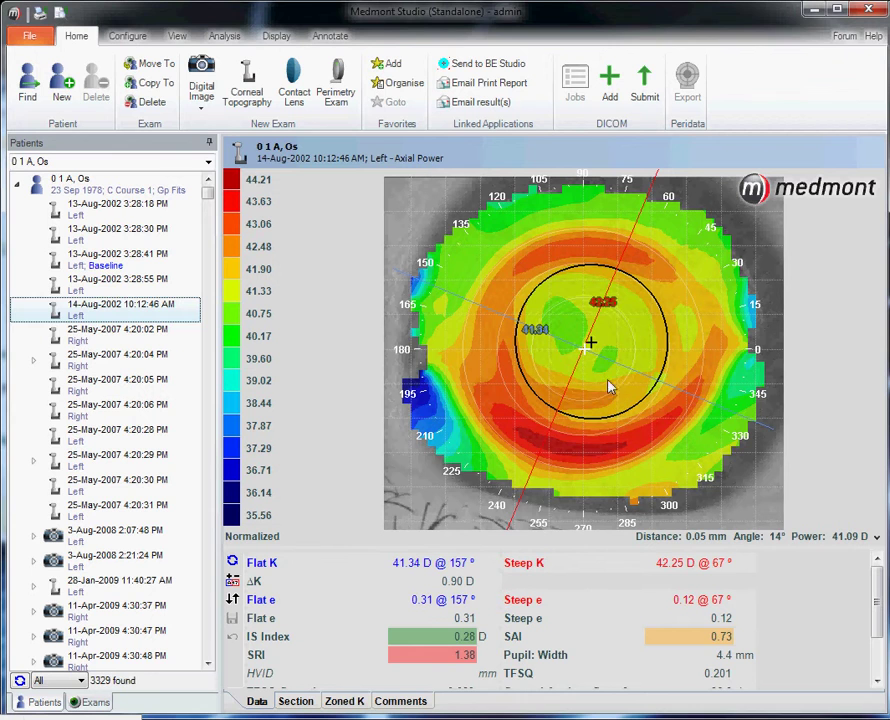
pyautogui.moveTo(108, 210); pyautogui.dragTo(97, 312)
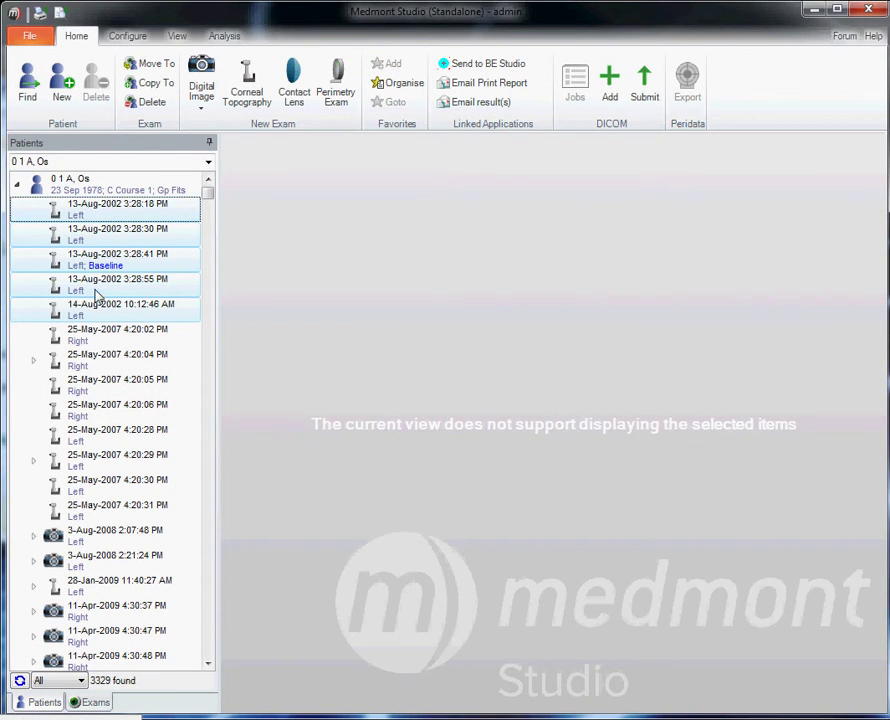
# Export the five selected exams to the Desktop as a Medmont Export File (.mxf) named after the patient.
pyautogui.click(31, 35)
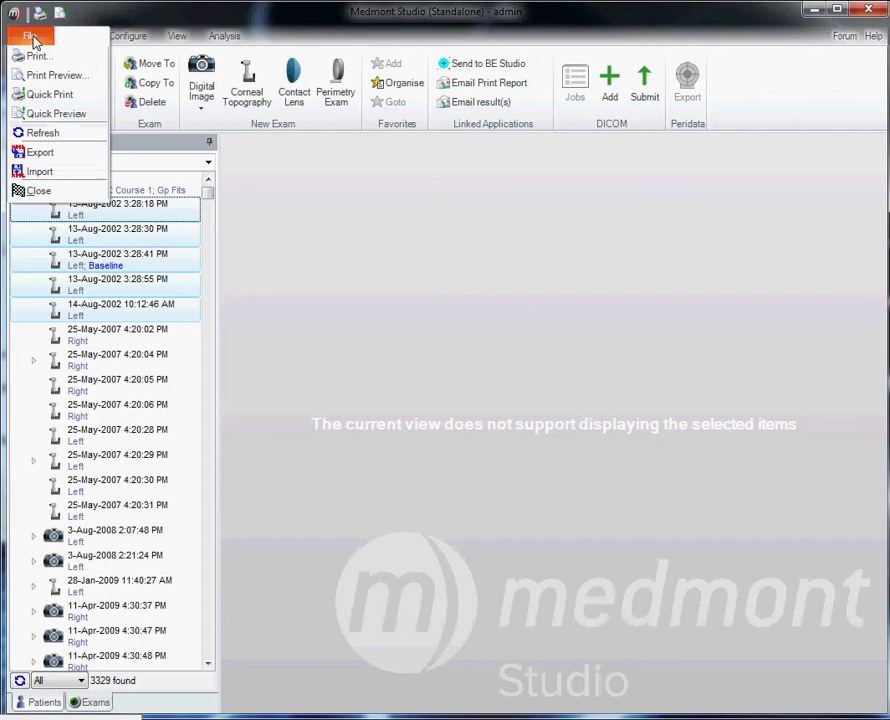
pyautogui.click(37, 152)
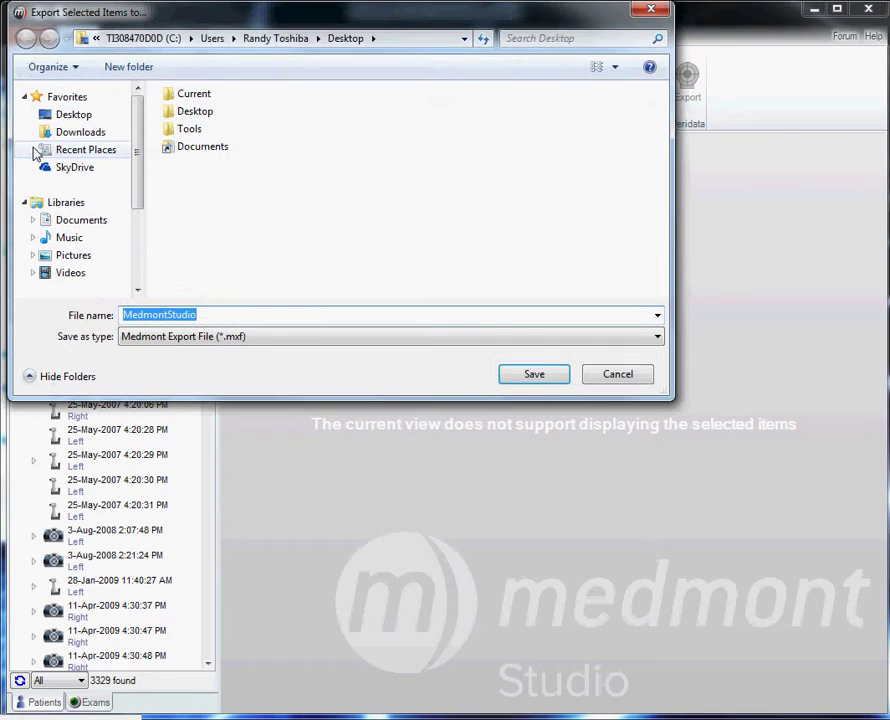
pyautogui.moveTo(182, 28); pyautogui.dragTo(301, 166)
pyautogui.click(210, 258)
pyautogui.doubleClick(322, 458)
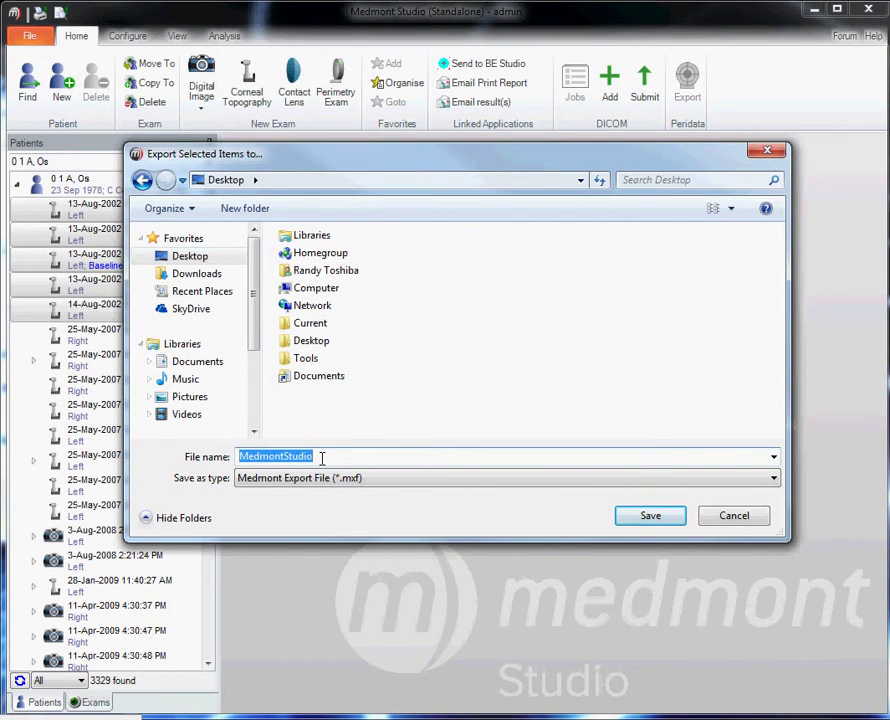
pyautogui.write('0 1 abcde')
pyautogui.click(312, 482)
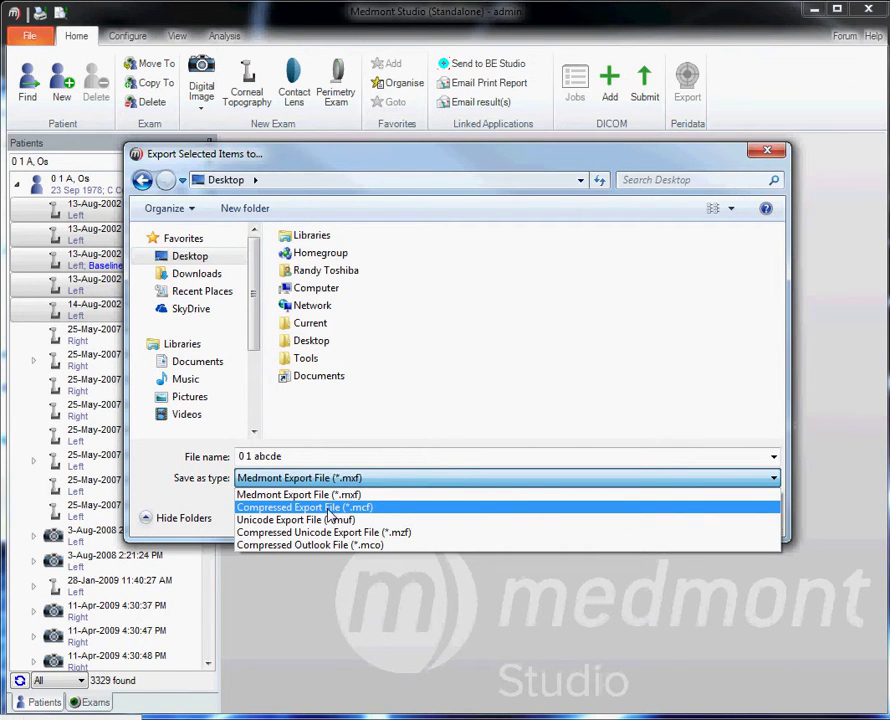
pyautogui.click(338, 495)
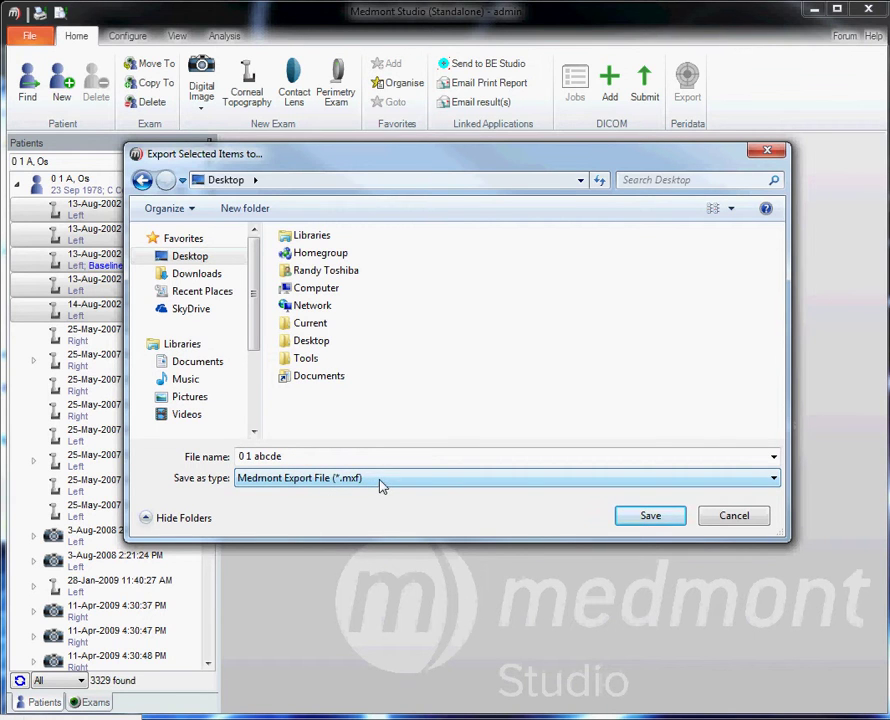
pyautogui.click(648, 516)
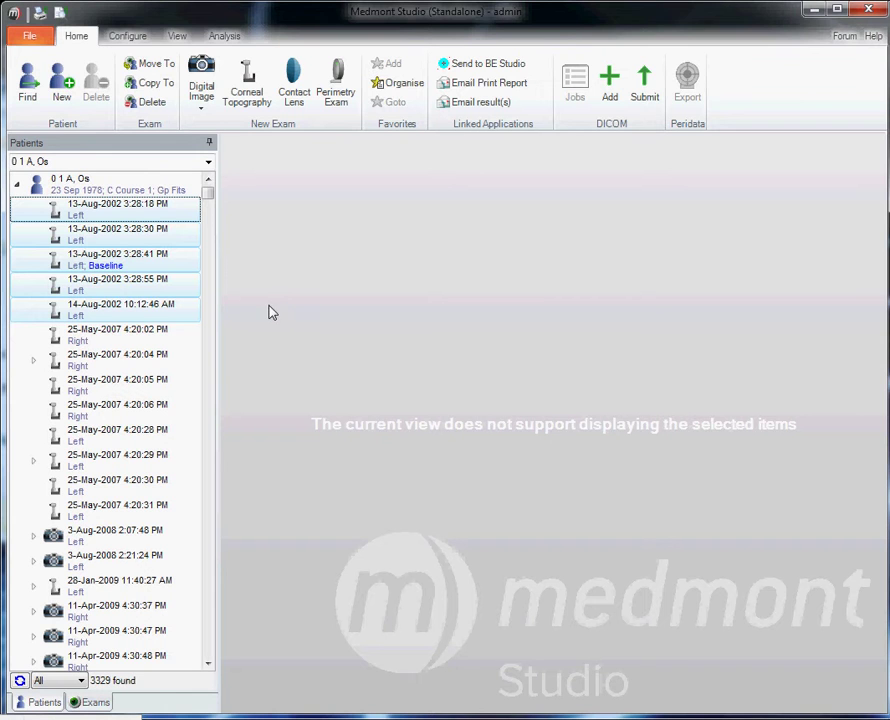
# Show the Baseline and 3:28:55 PM maps side by side and open a Current Display print preview.
pyautogui.click(127, 268)
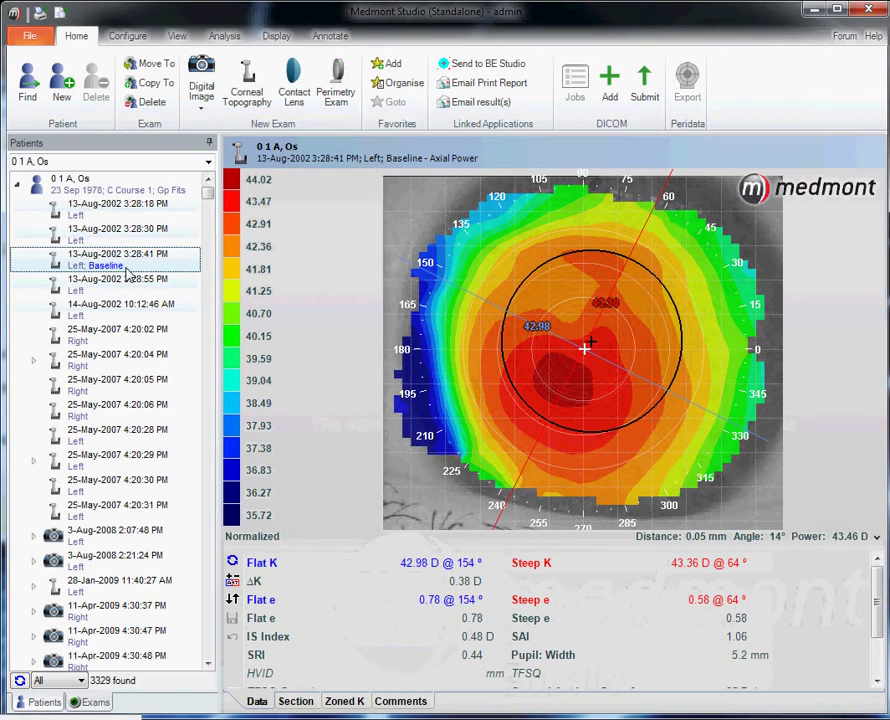
pyautogui.keyDown('ctrl'); pyautogui.click(125, 281); pyautogui.keyUp('ctrl')
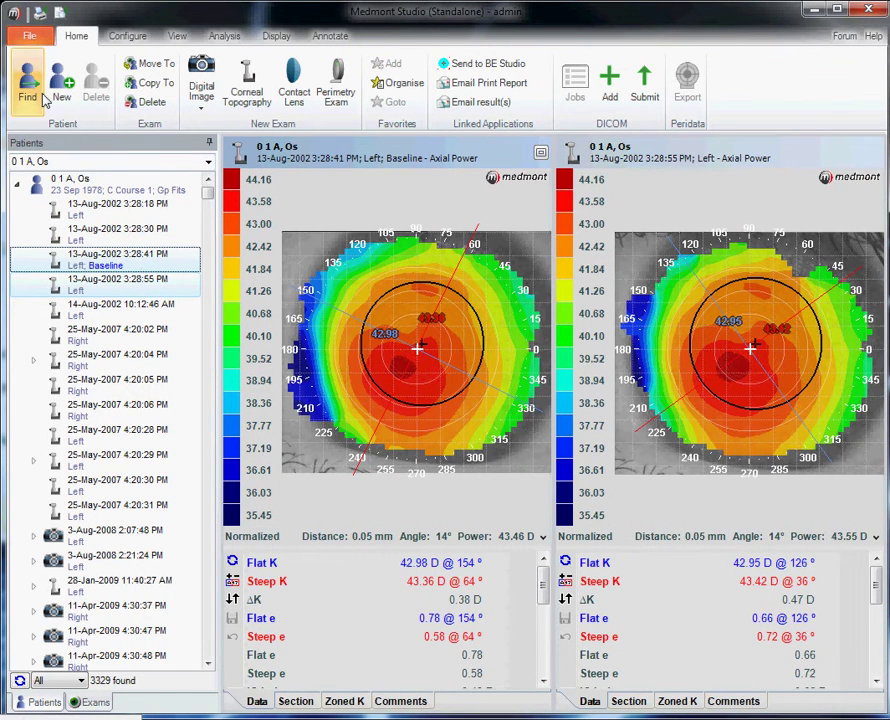
pyautogui.click(28, 38)
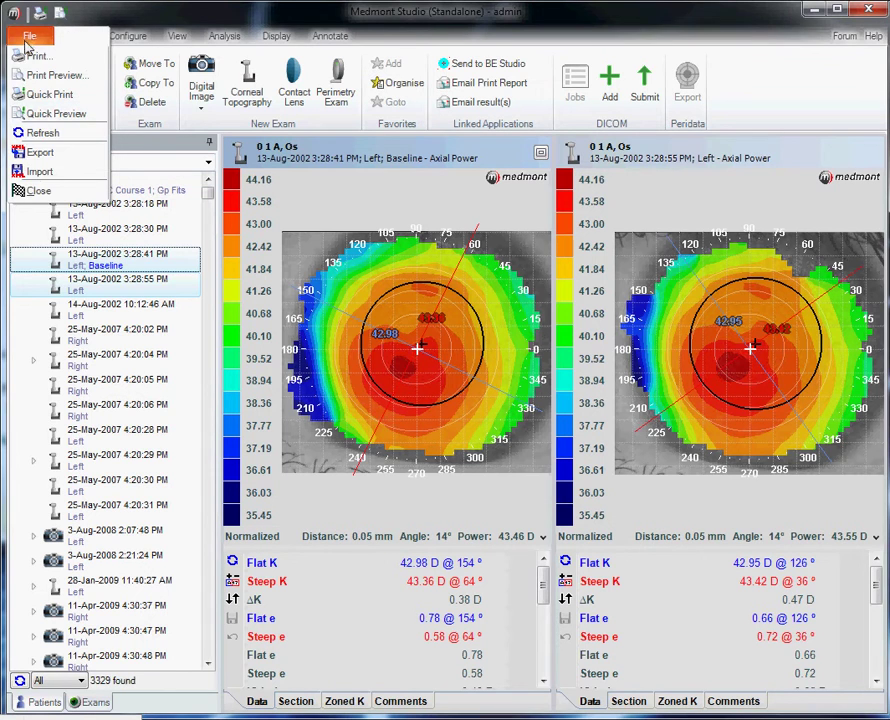
pyautogui.click(45, 75)
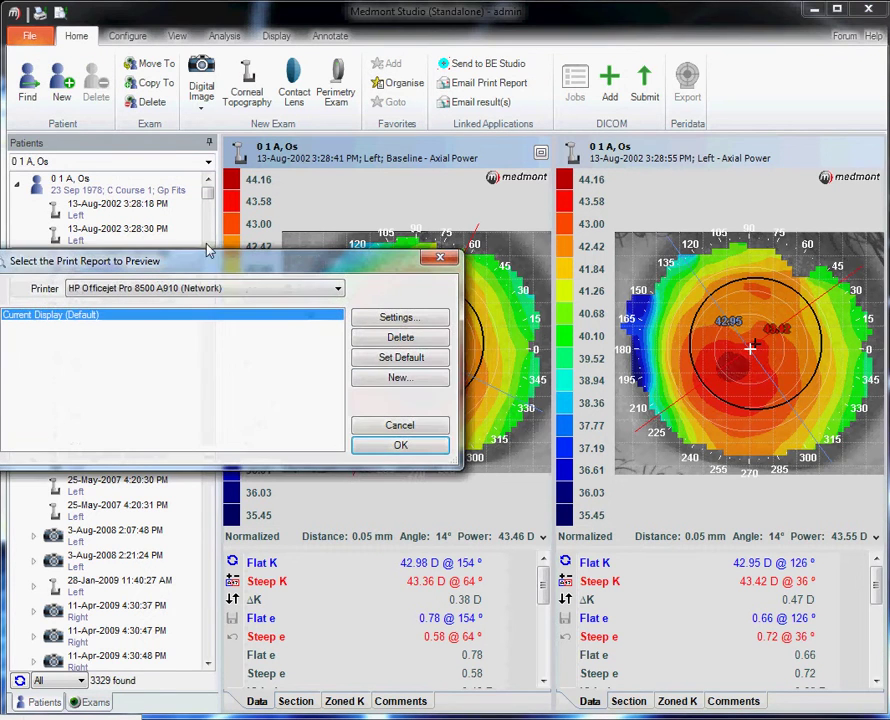
pyautogui.click(404, 449)
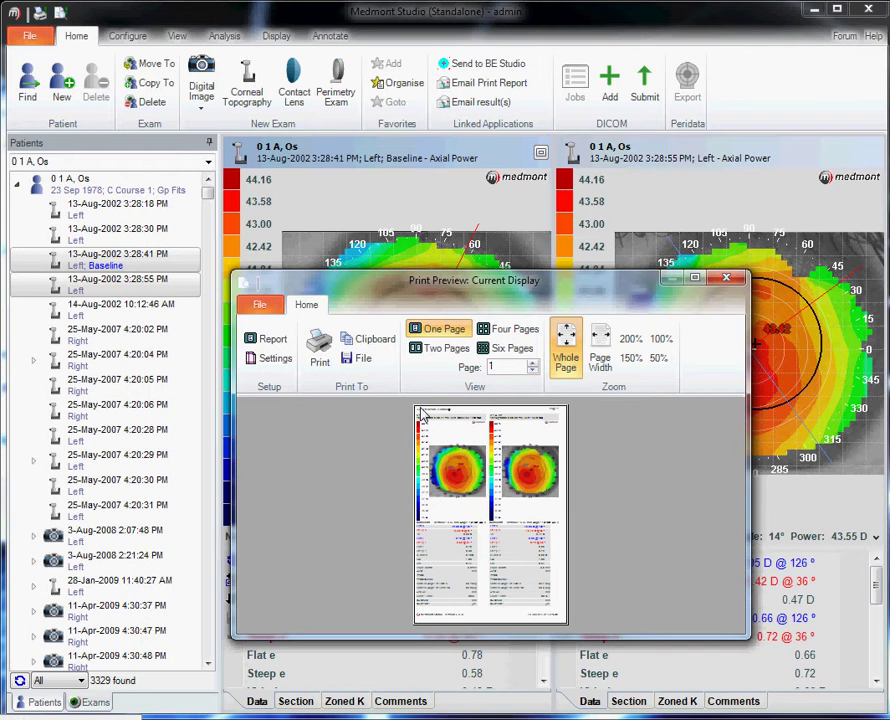
# Save the two-map preview page to the Desktop as a JPEG (*.jpg) file named with the patient's name.
pyautogui.click(362, 365)
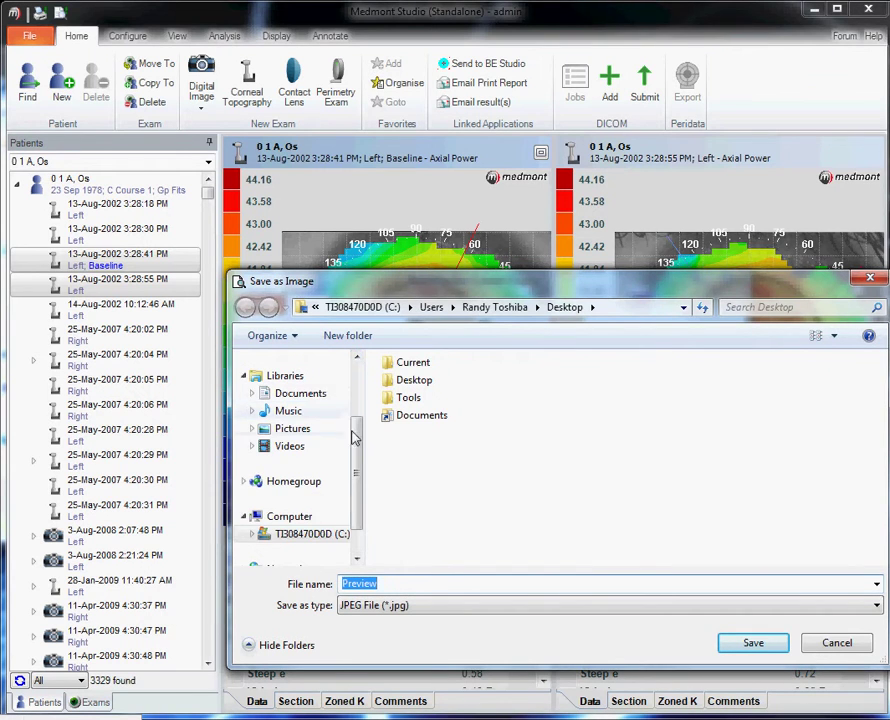
pyautogui.scroll(2, 357, 393)
pyautogui.click(305, 386)
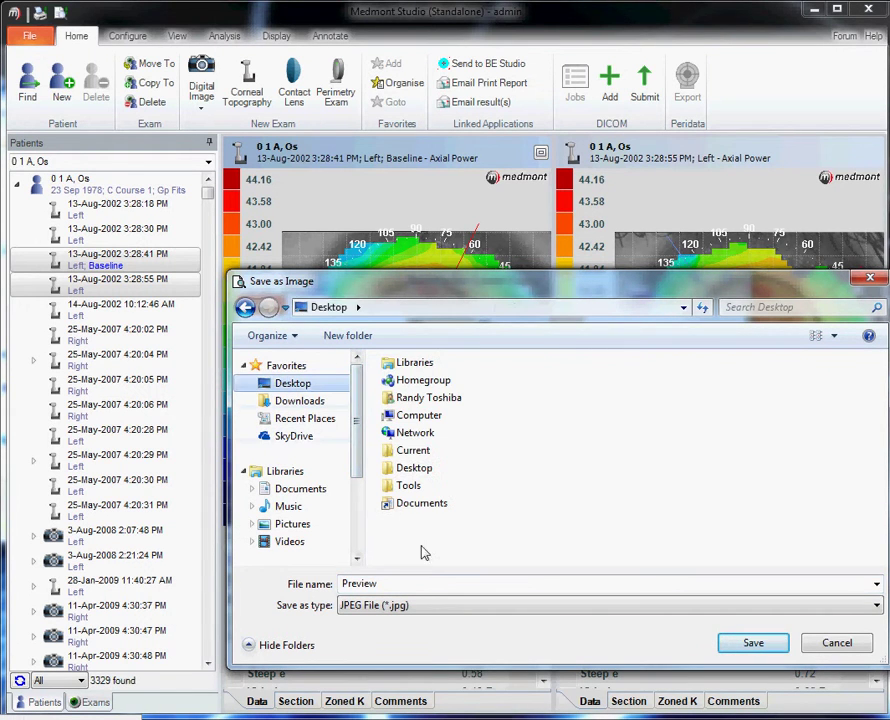
pyautogui.doubleClick(404, 583)
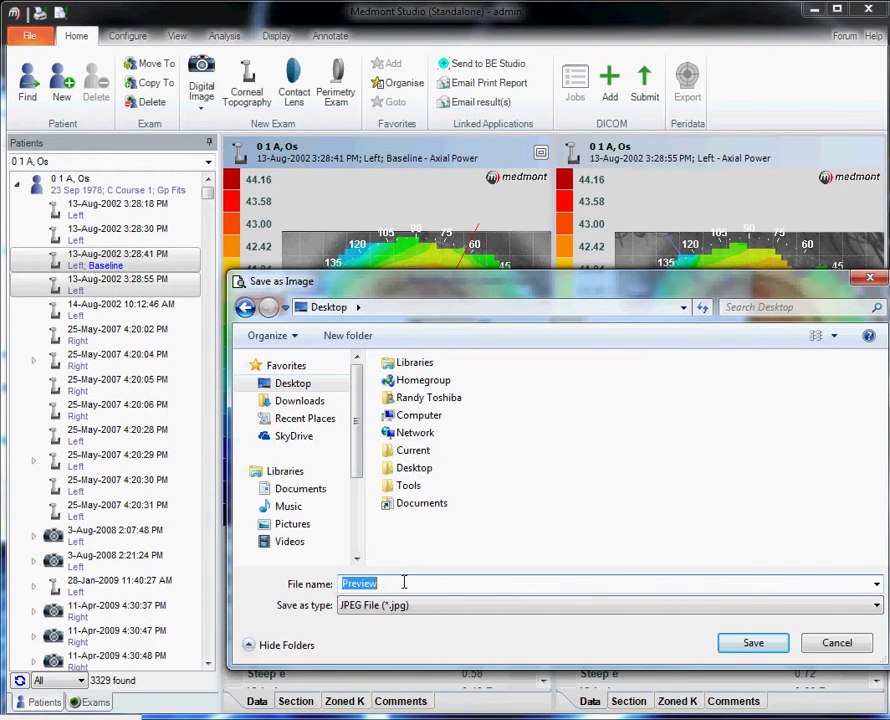
pyautogui.write('0 1 abcde')
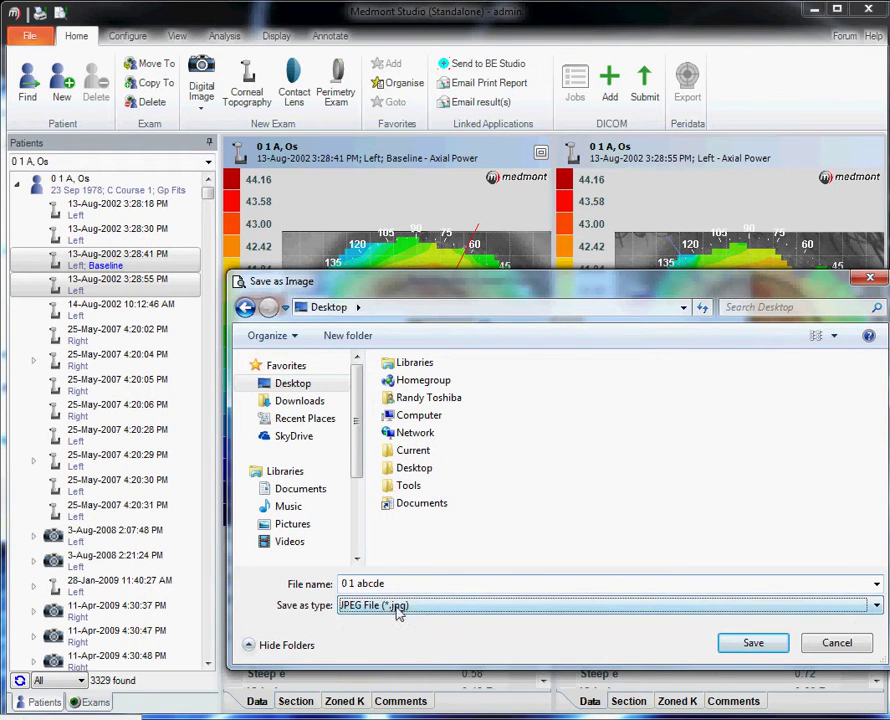
pyautogui.click(398, 606)
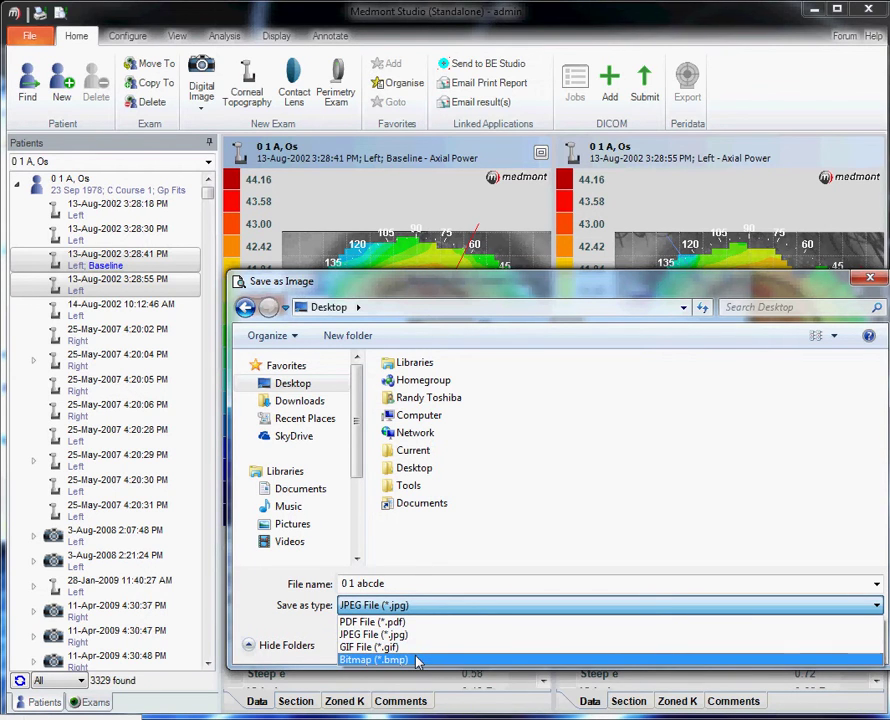
pyautogui.click(413, 607)
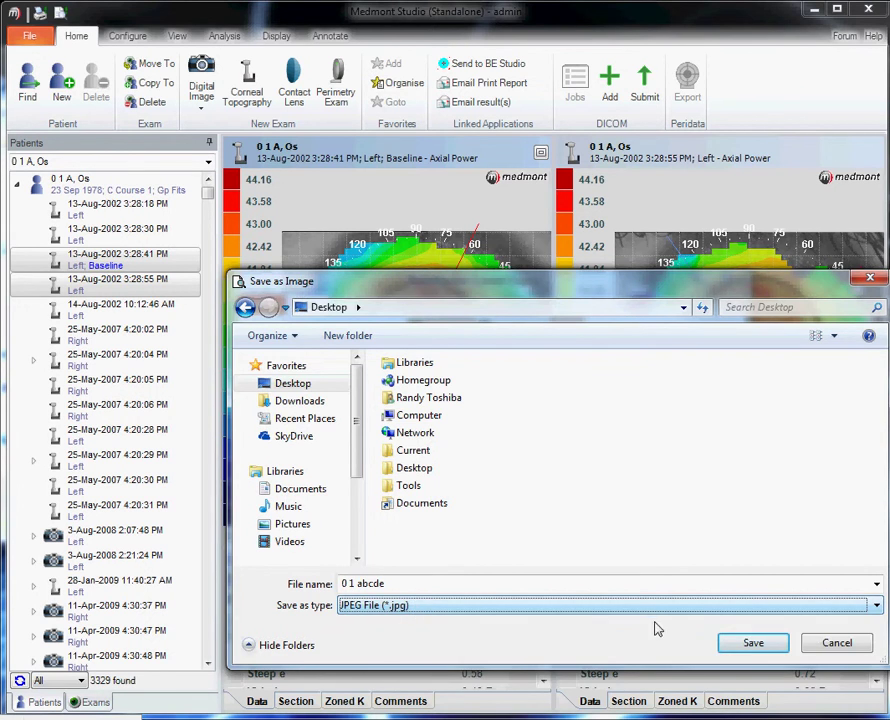
pyautogui.click(750, 640)
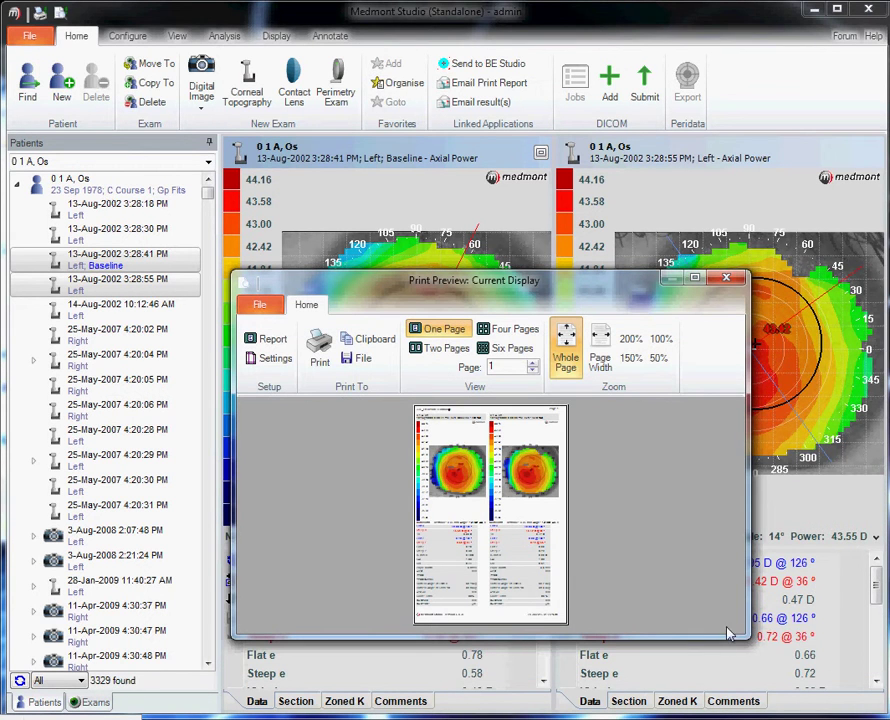